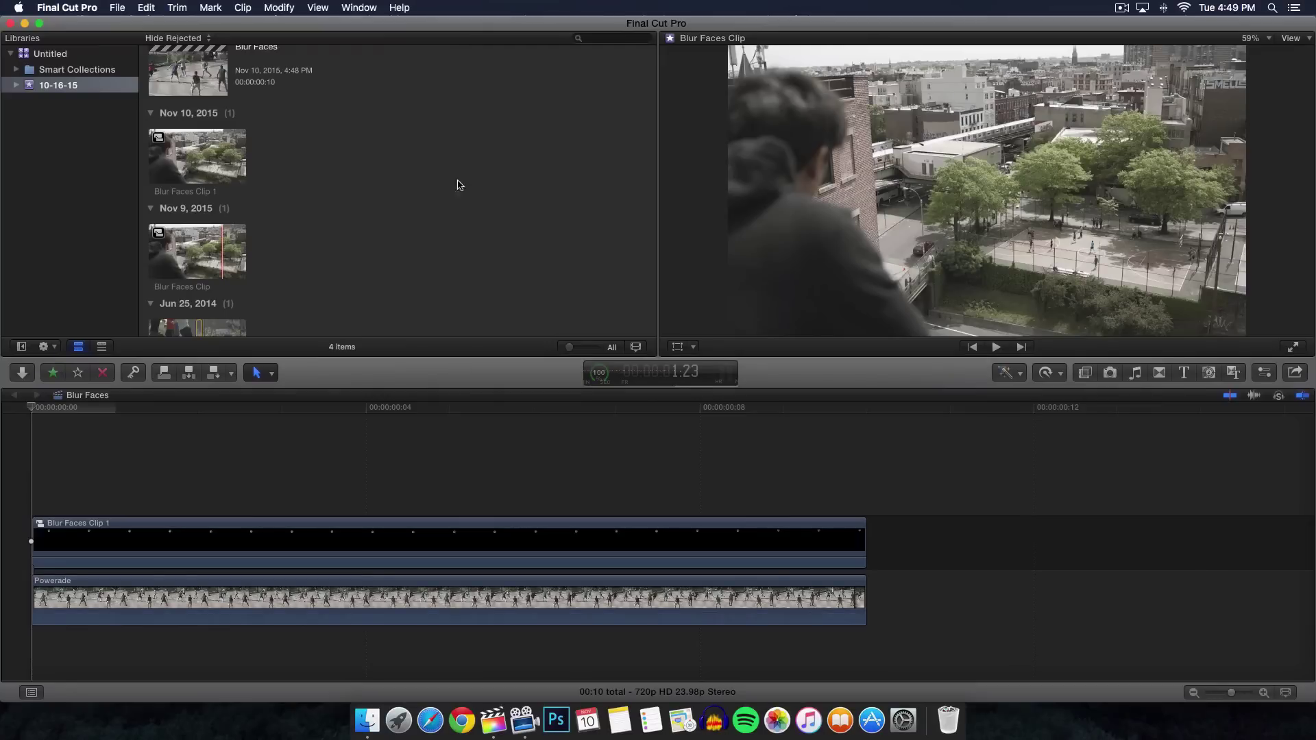
- Play back the finished blur example, then delete every clip from the Blur Faces timeline
click(27, 410)
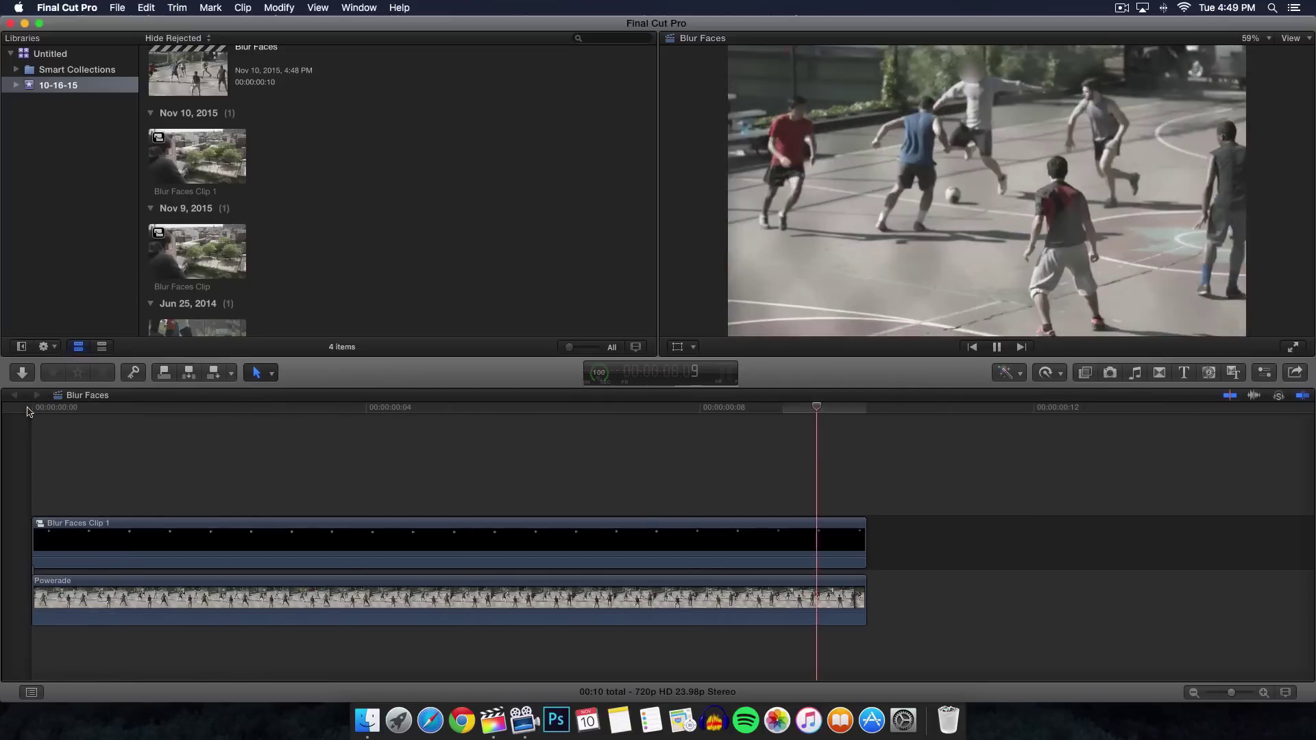
click(865, 466)
click(31, 410)
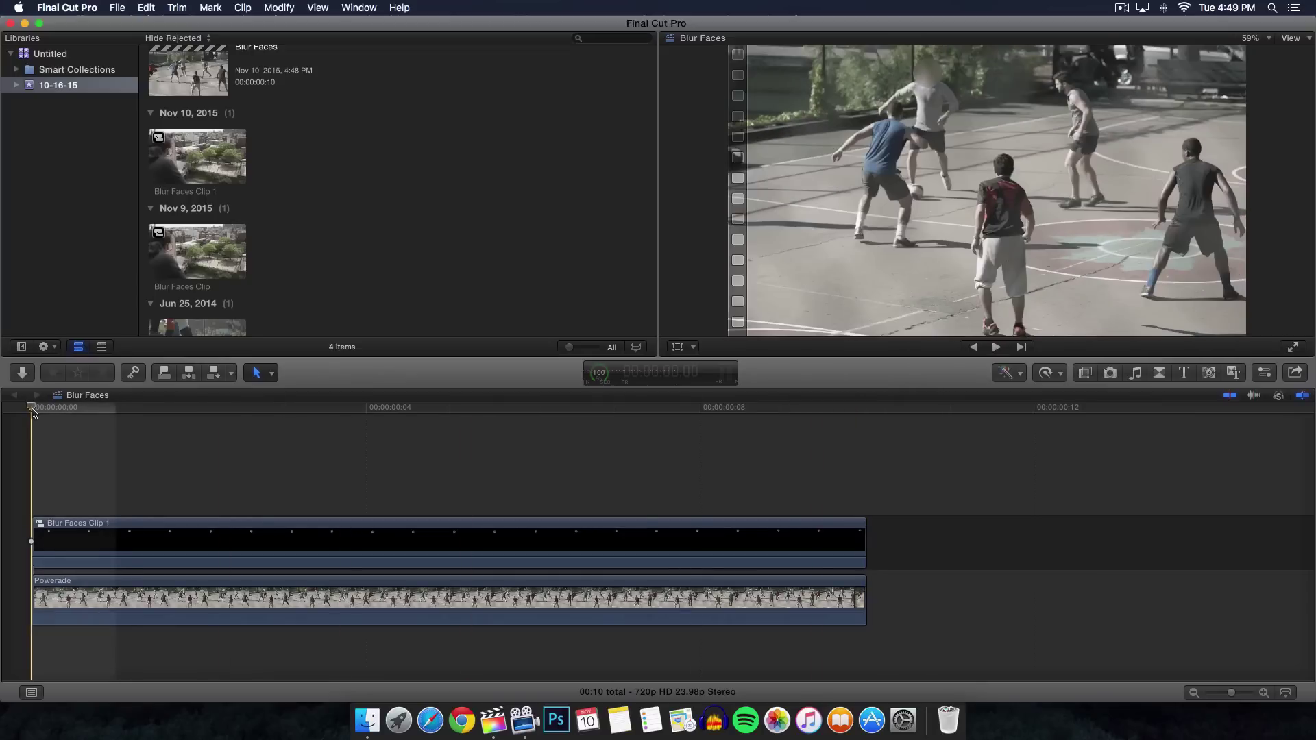
key(space)
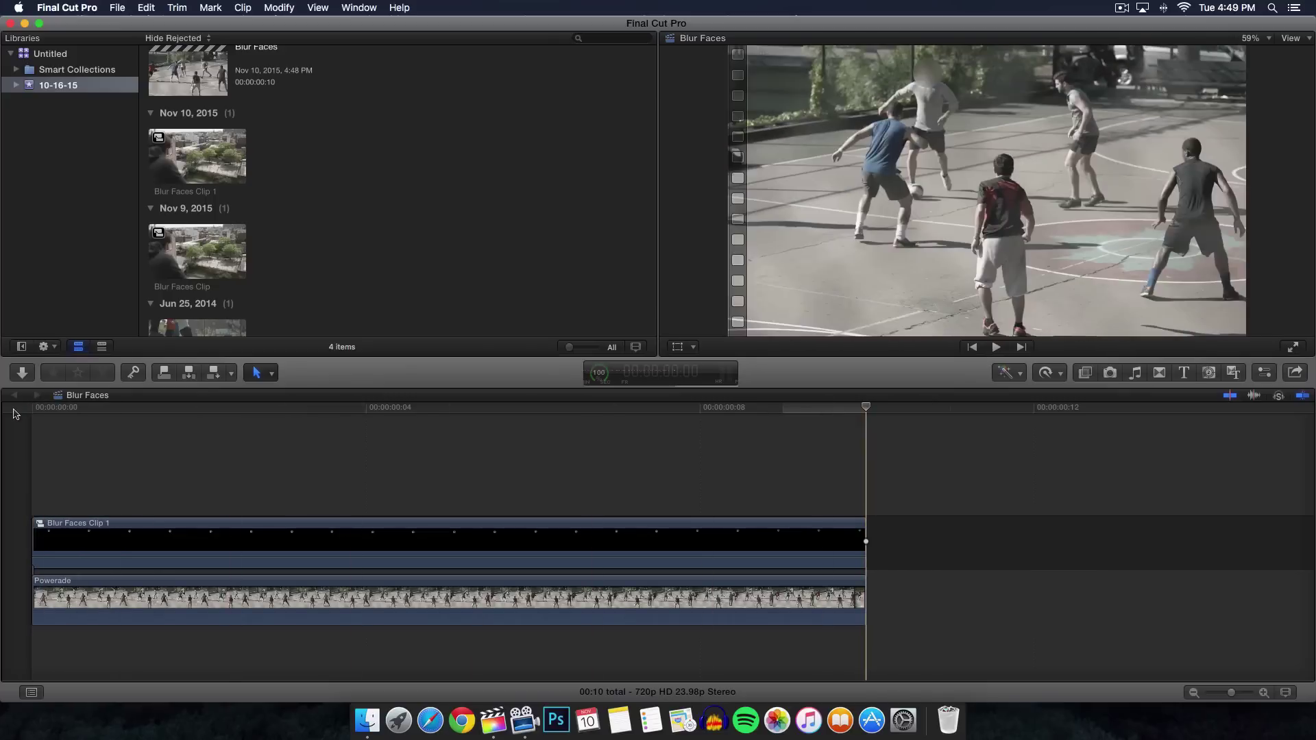
click(32, 409)
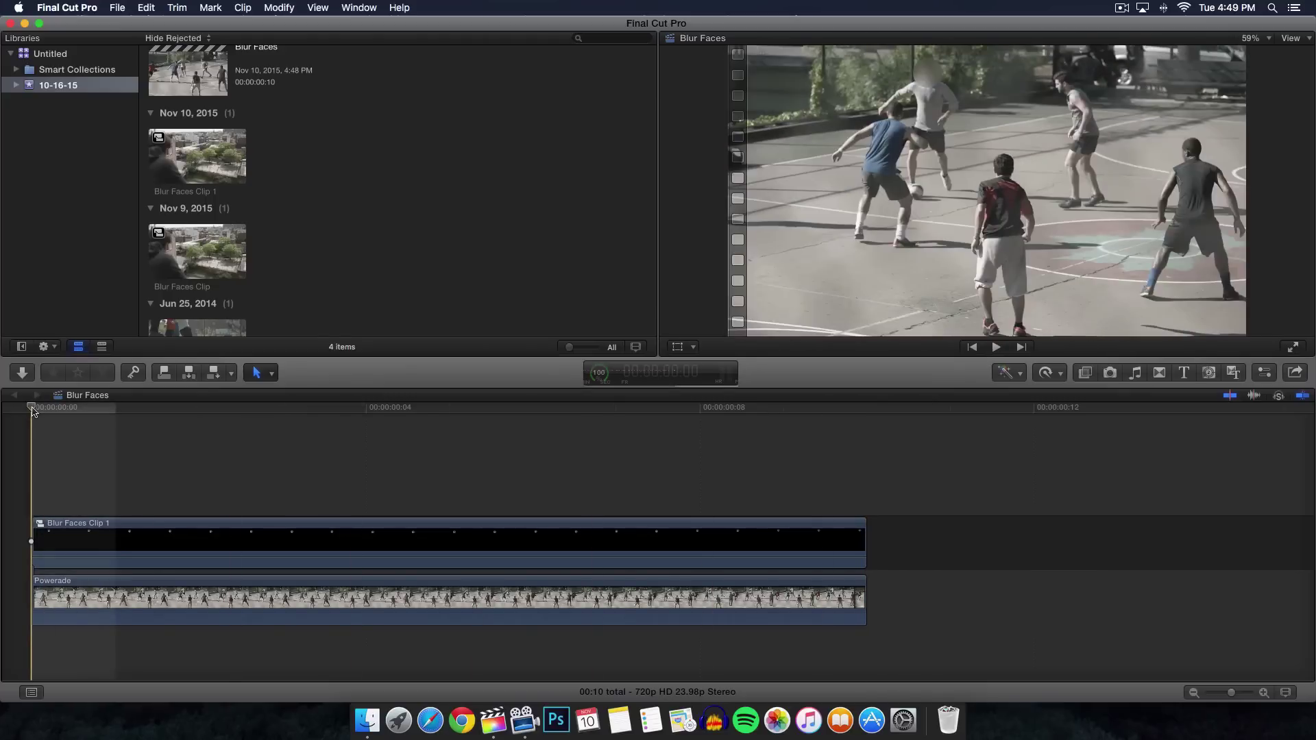
key(super+a)
key(Delete)
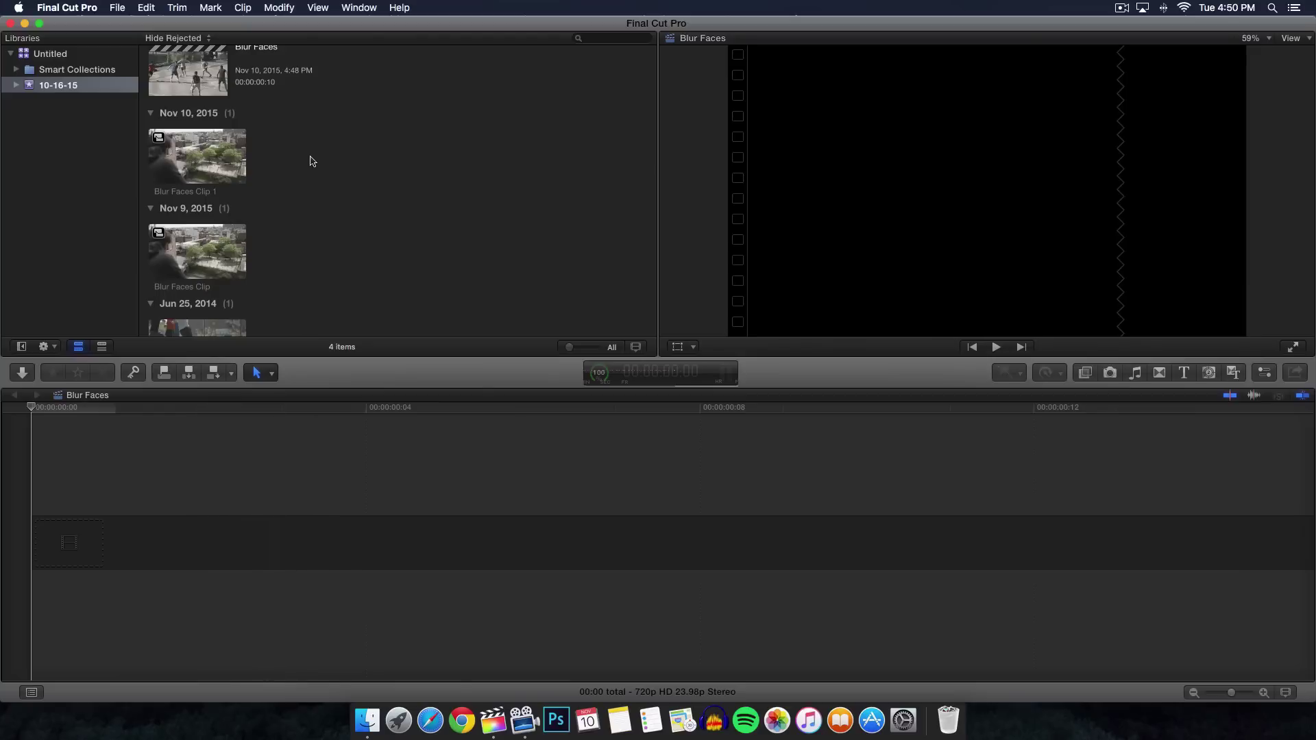
- Mark a 02:15 range on the Powerade clip in the browser
scroll(312, 161, down, 3)
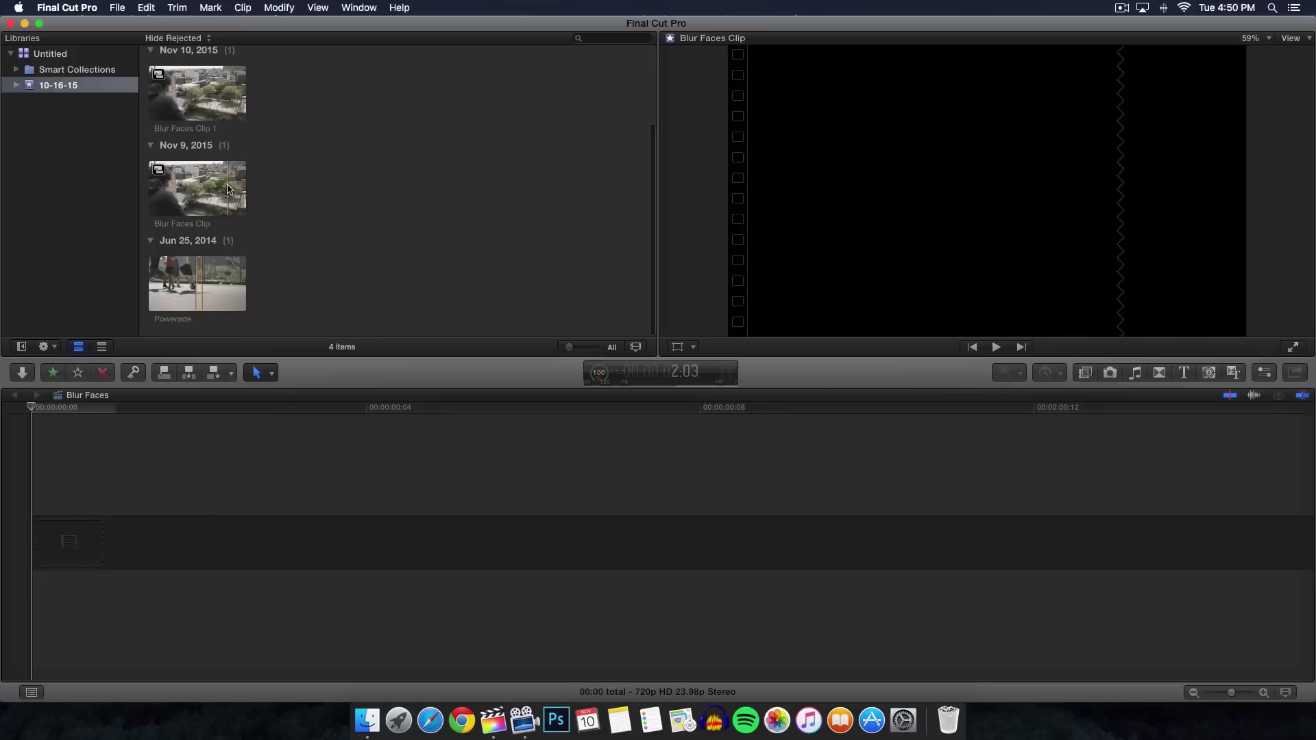
click(229, 189)
click(200, 274)
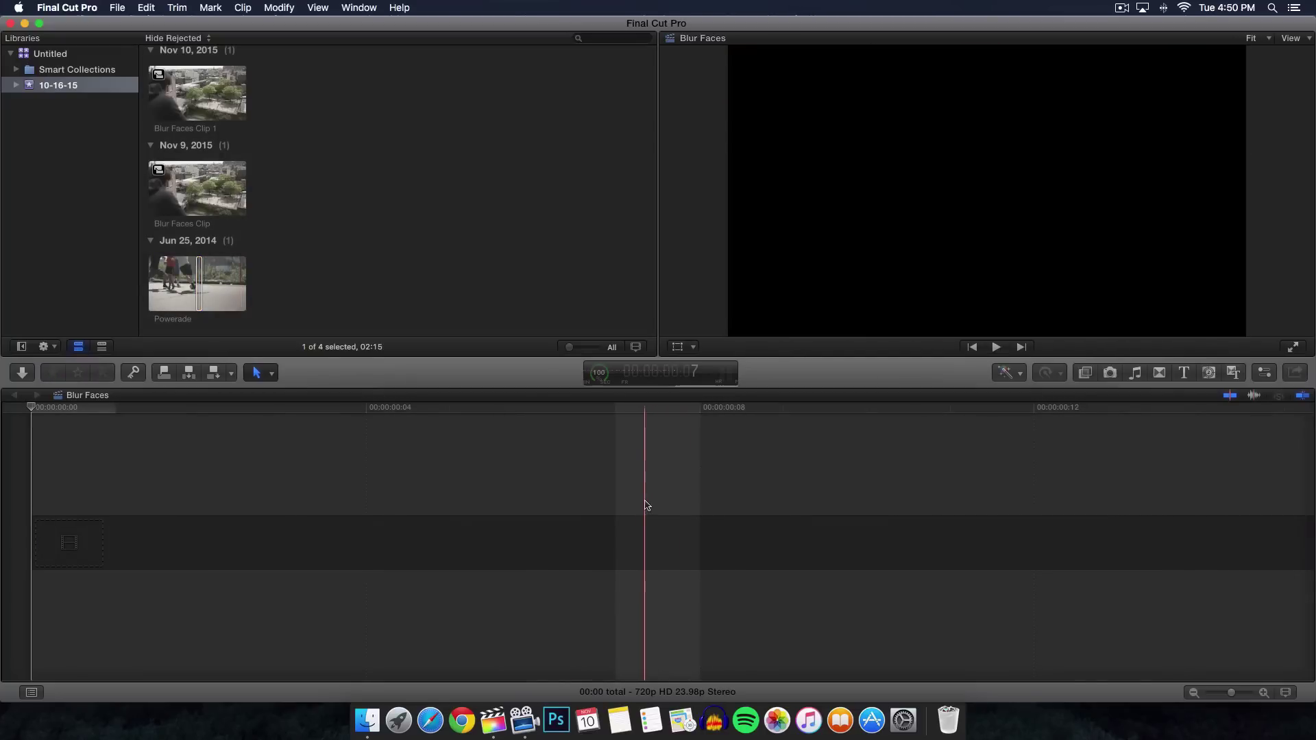
click(200, 296)
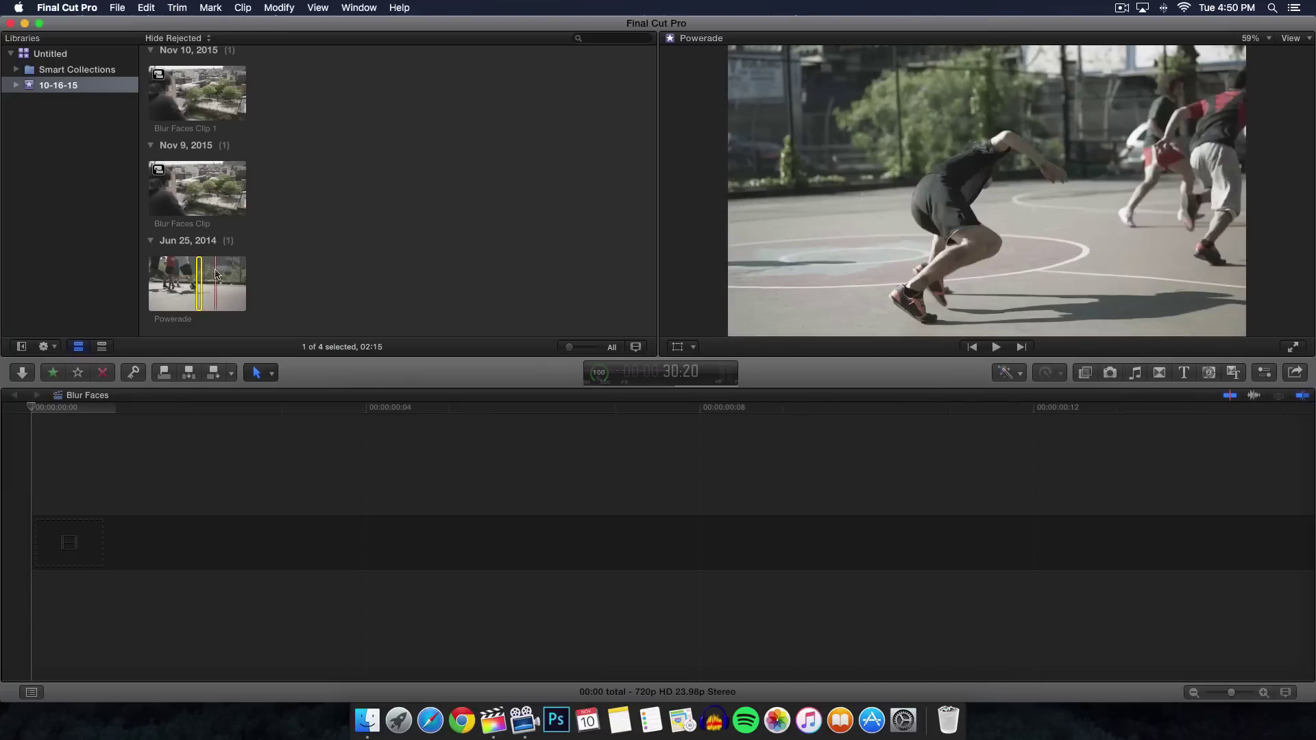
- Append the Powerade range to the timeline and fit the whole project in view
key(e)
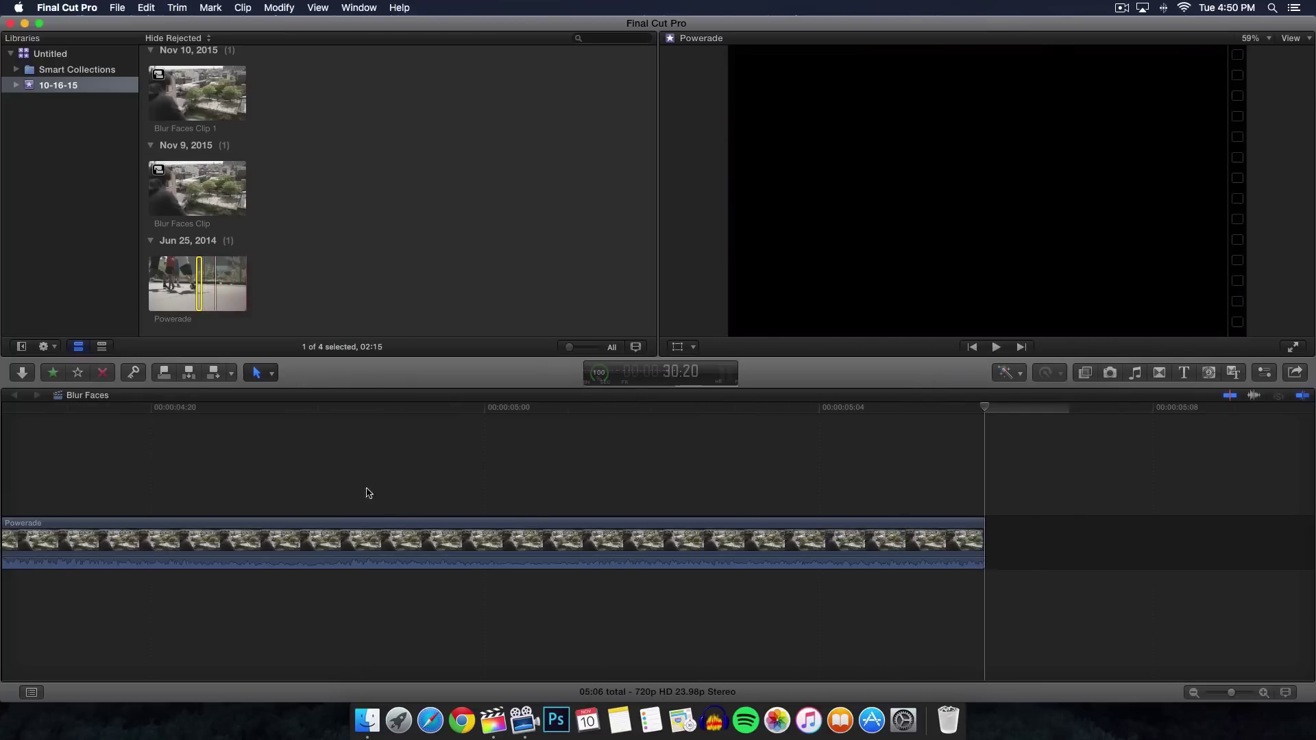
scroll(336, 501, left, 10)
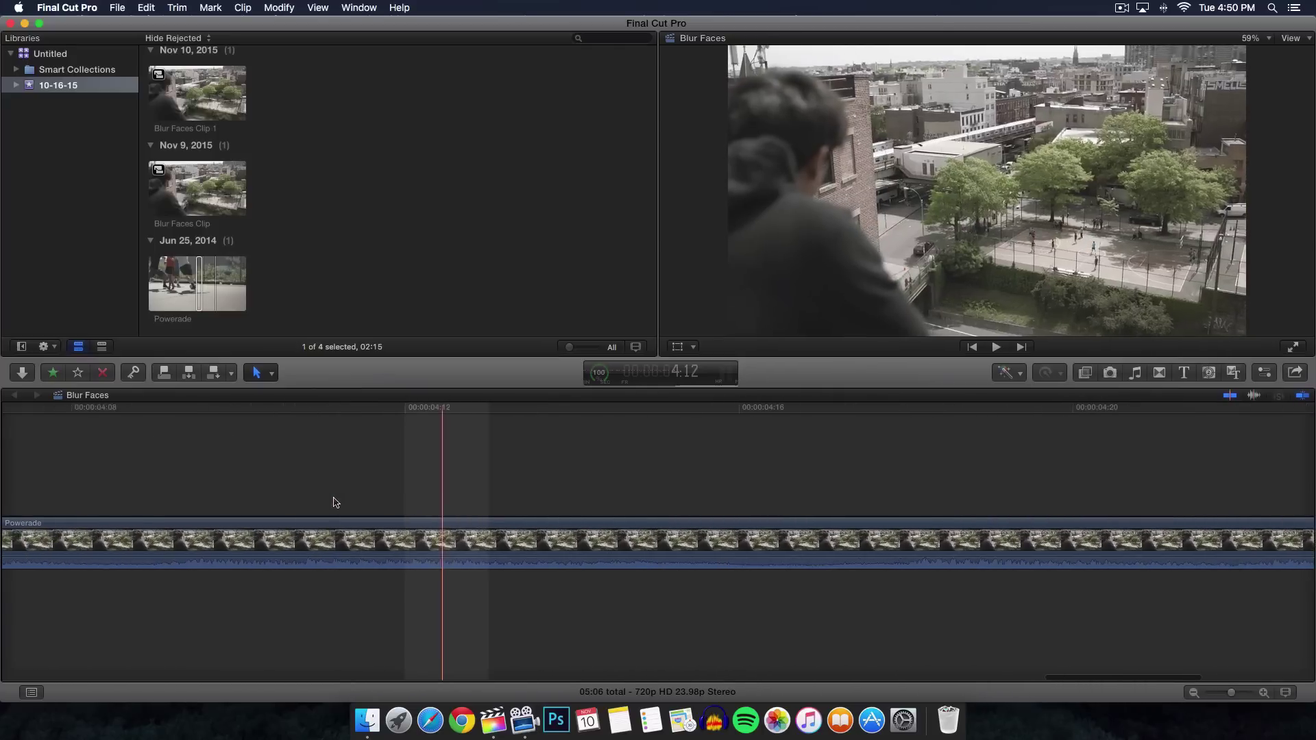
key(shift+z)
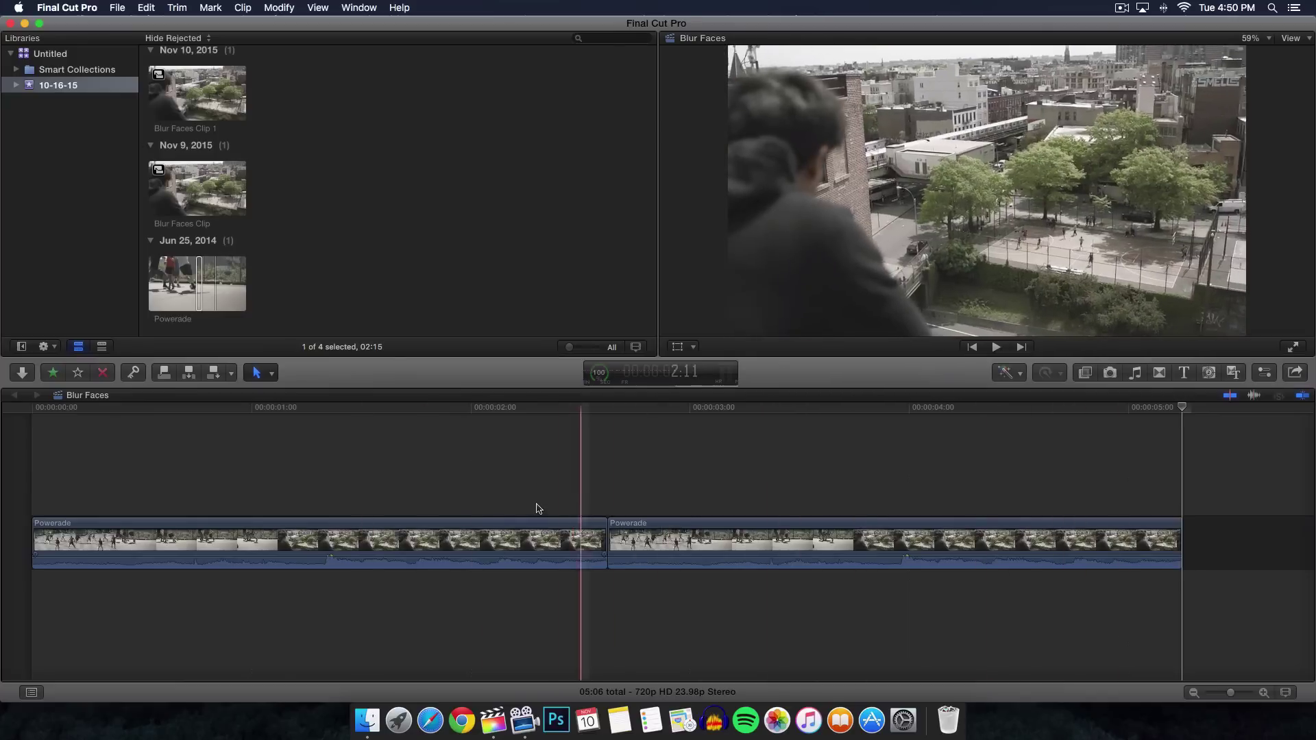
- Play through the two 02:15 Powerade clips from the start of the timeline
click(521, 545)
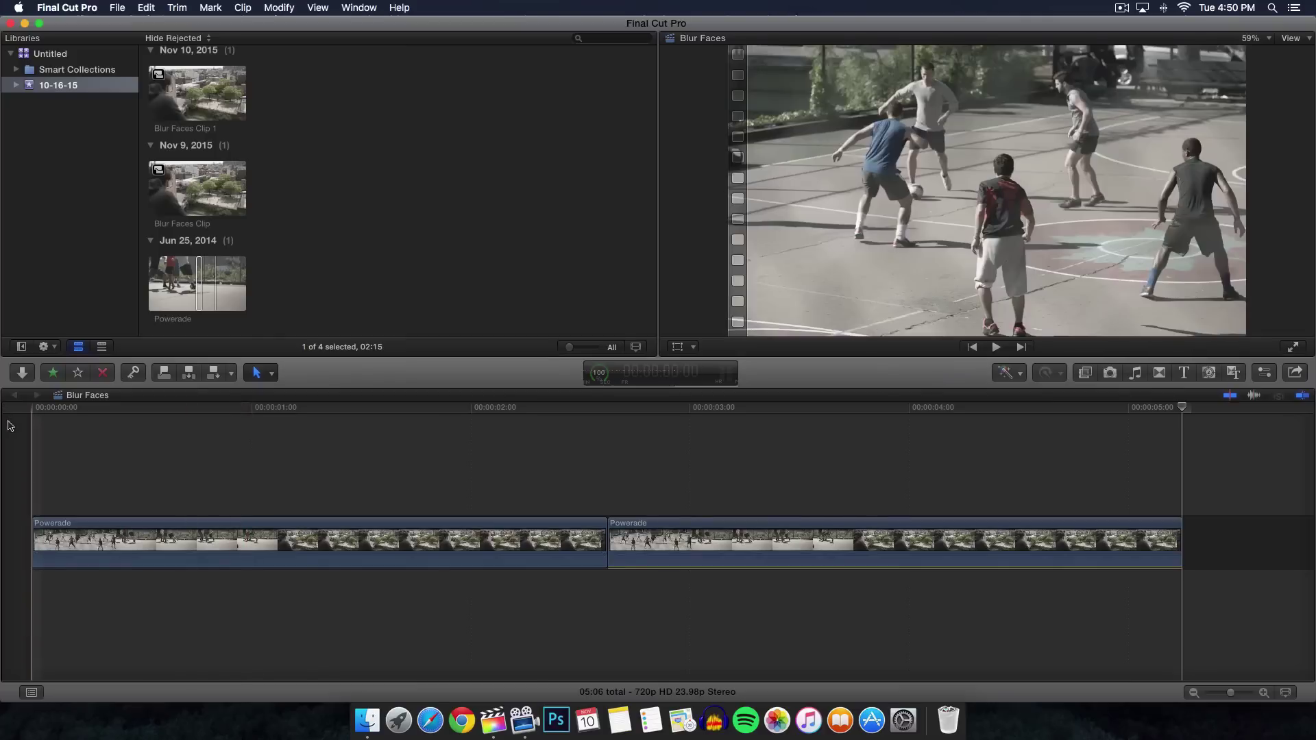
key(space)
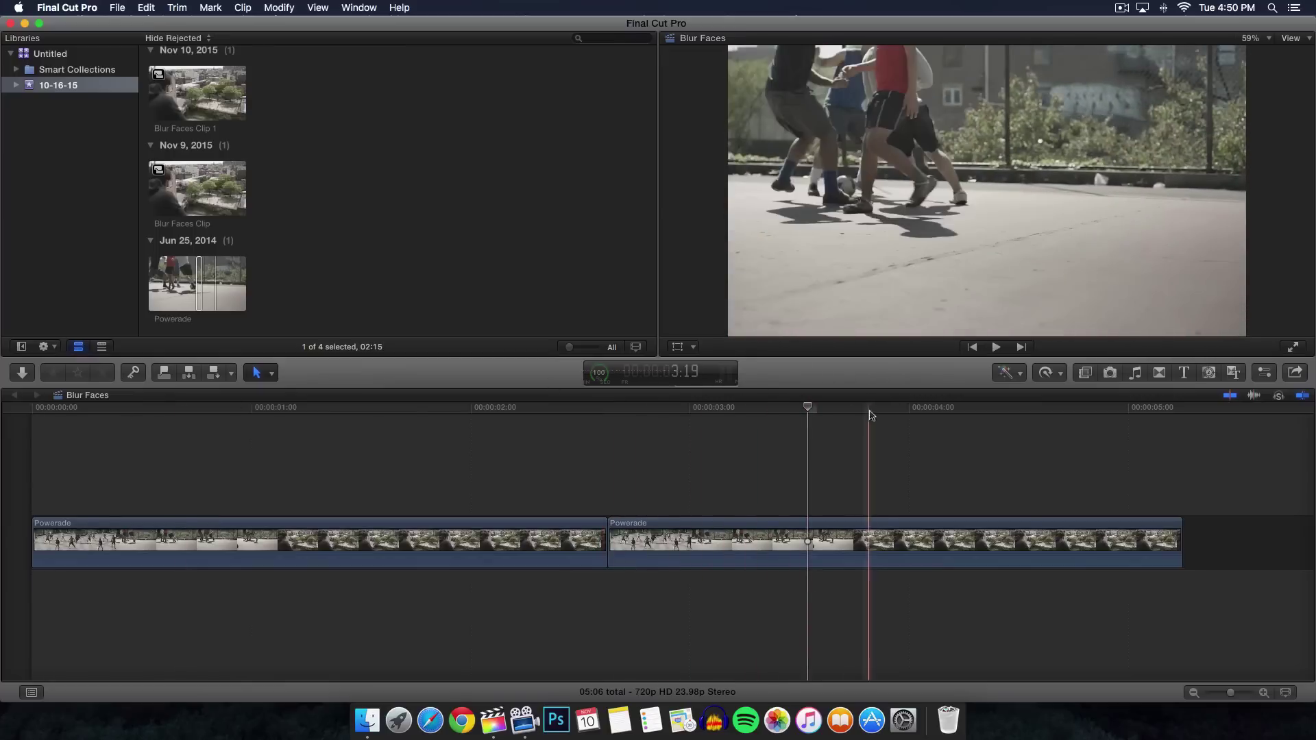
key(space)
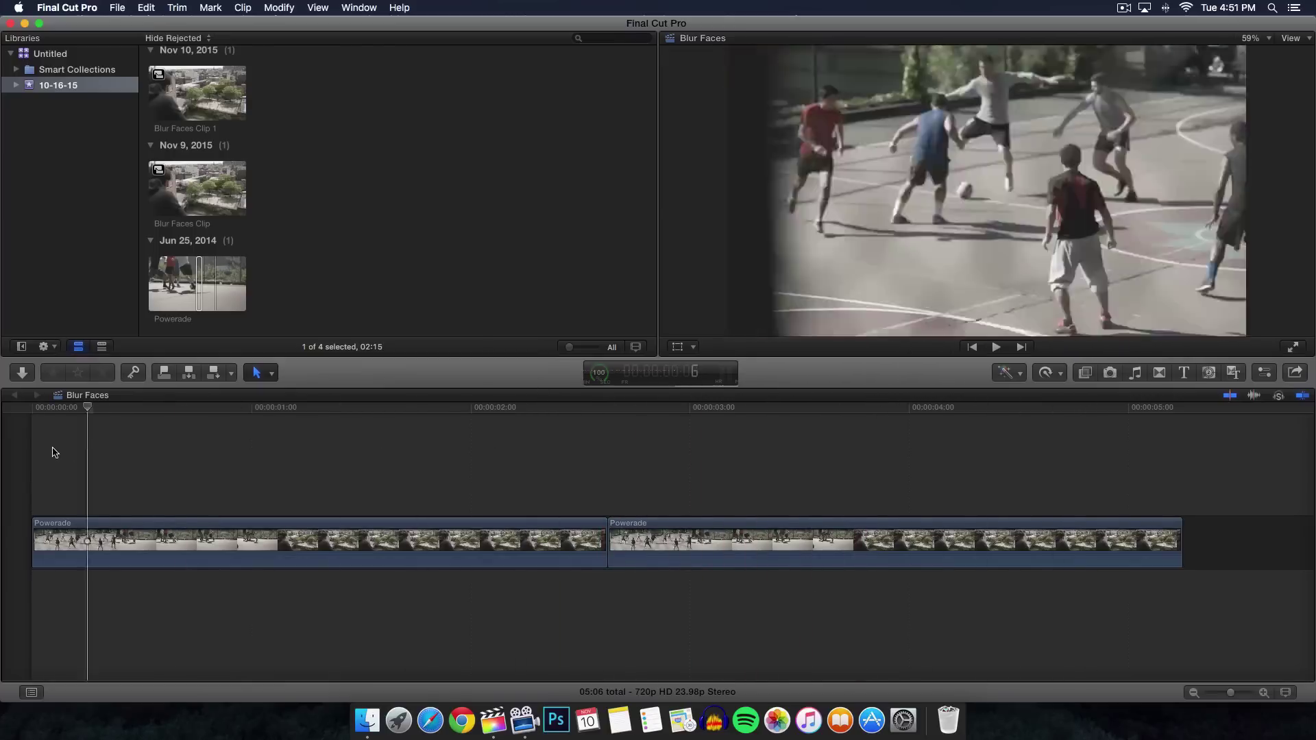
click(34, 409)
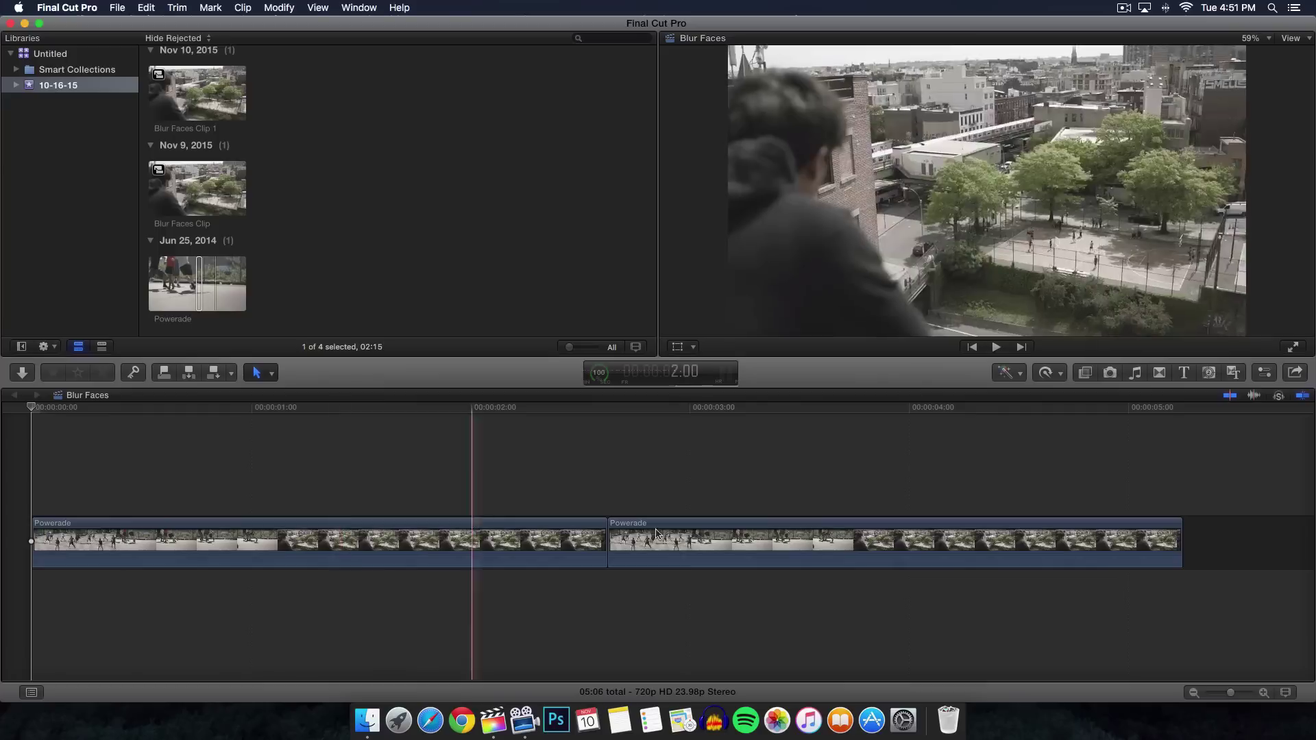
click(673, 549)
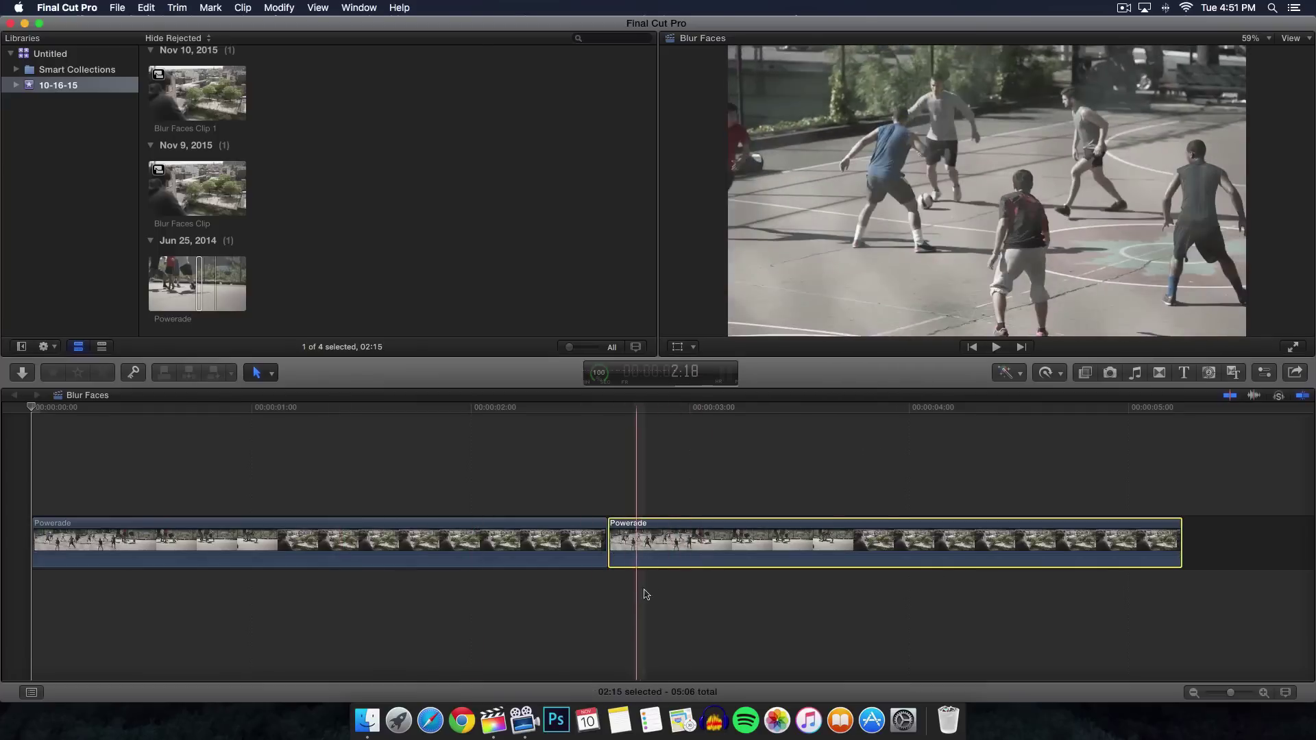
key(Up)
key(Home)
key(space)
click(49, 530)
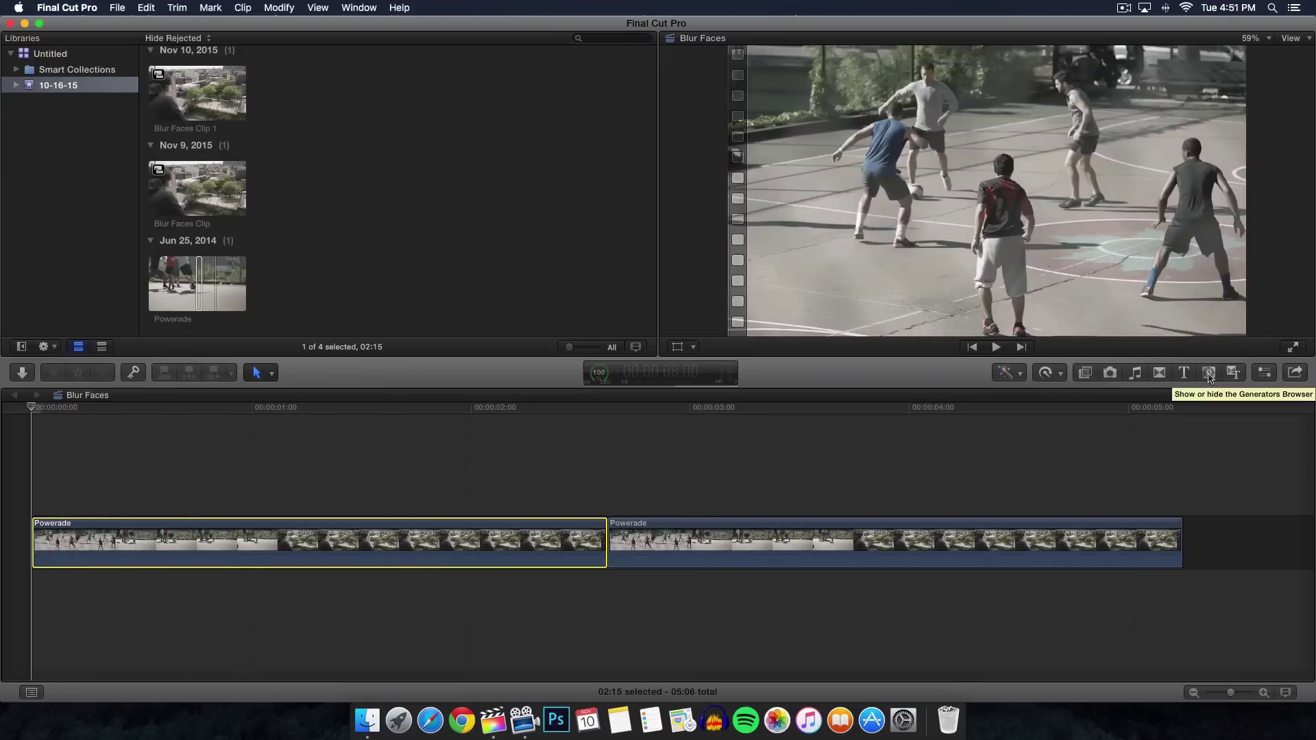
- Append the white-circle Shapes generator to the timeline
click(1209, 374)
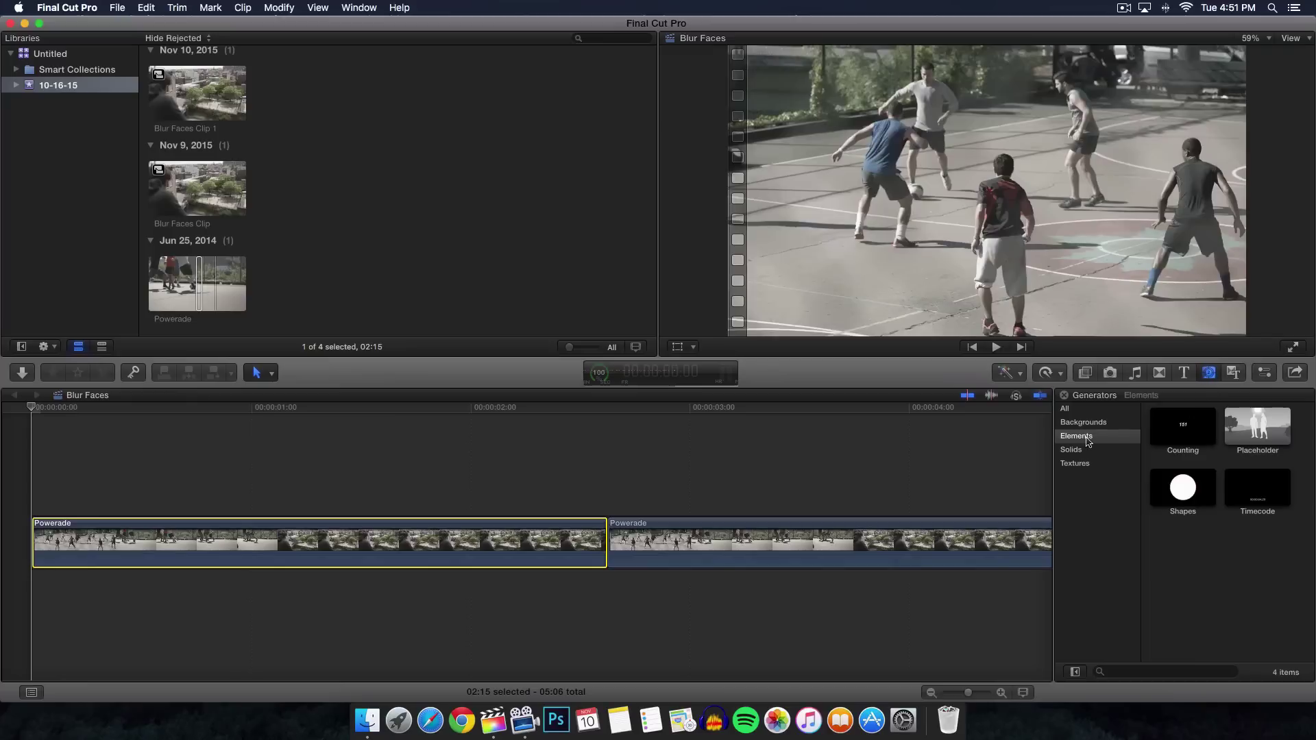
click(1184, 490)
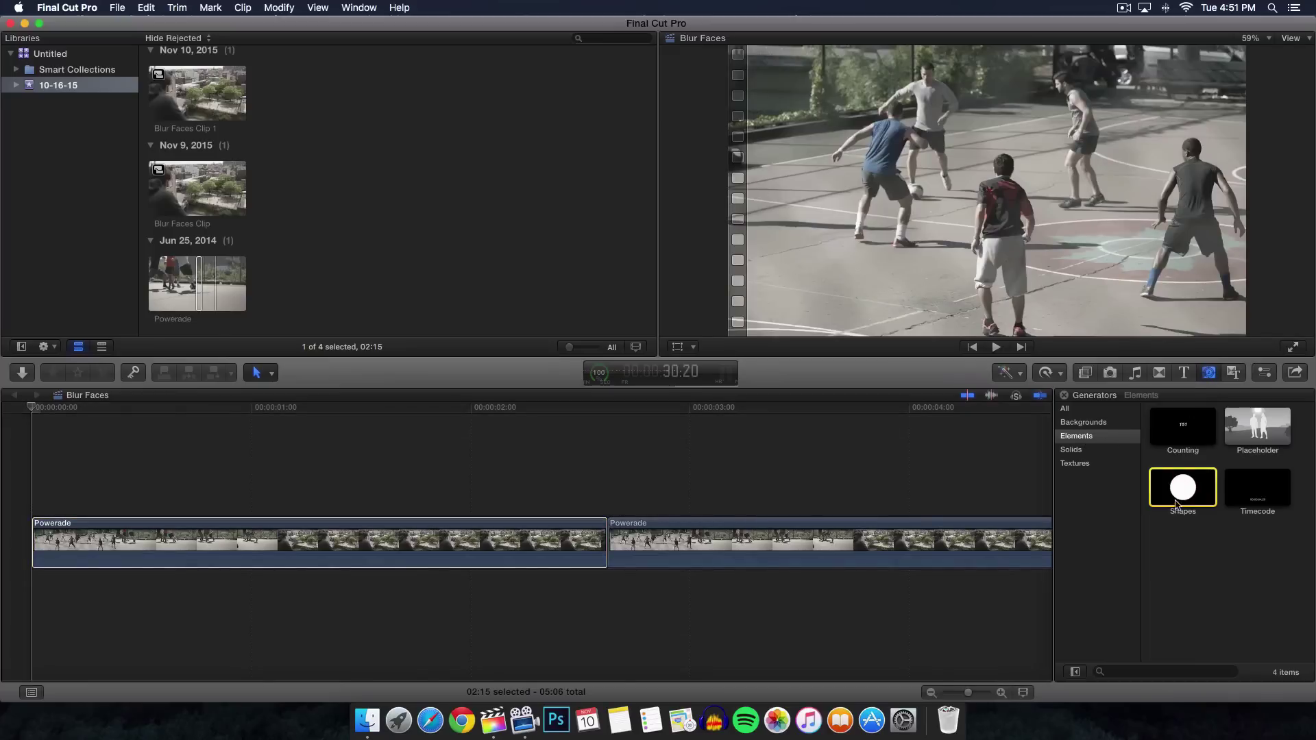
key(e)
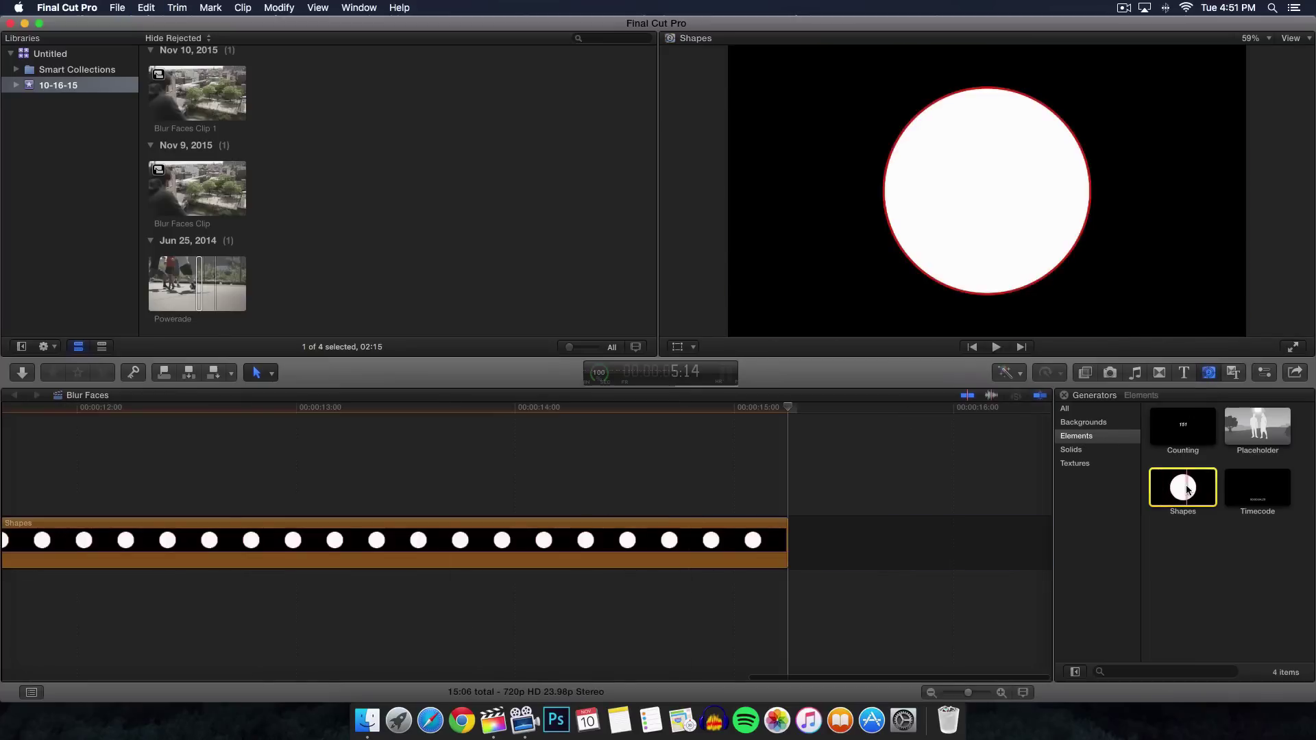
key(shift+z)
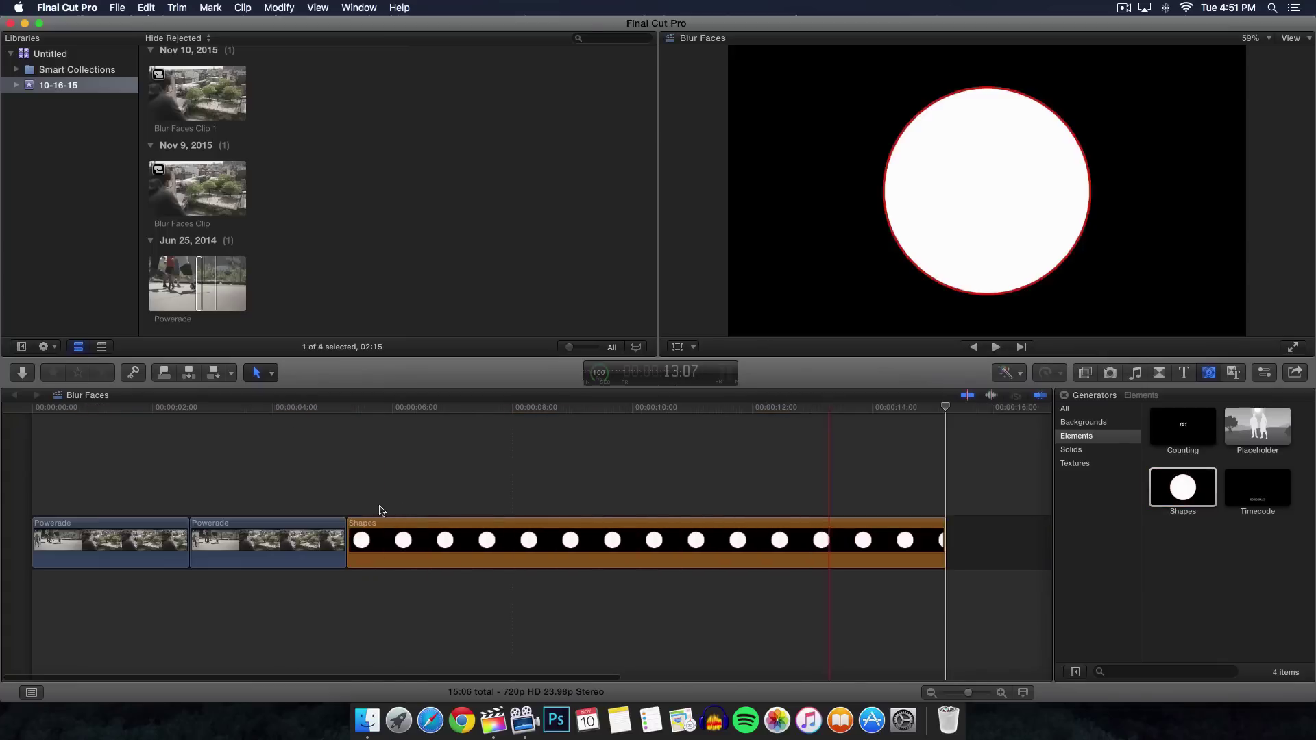
- Move the Shapes clip above the first Powerade clip at the start and trim it to about 2:13
click(427, 519)
drag(428, 513, 41, 483)
key(shift+z)
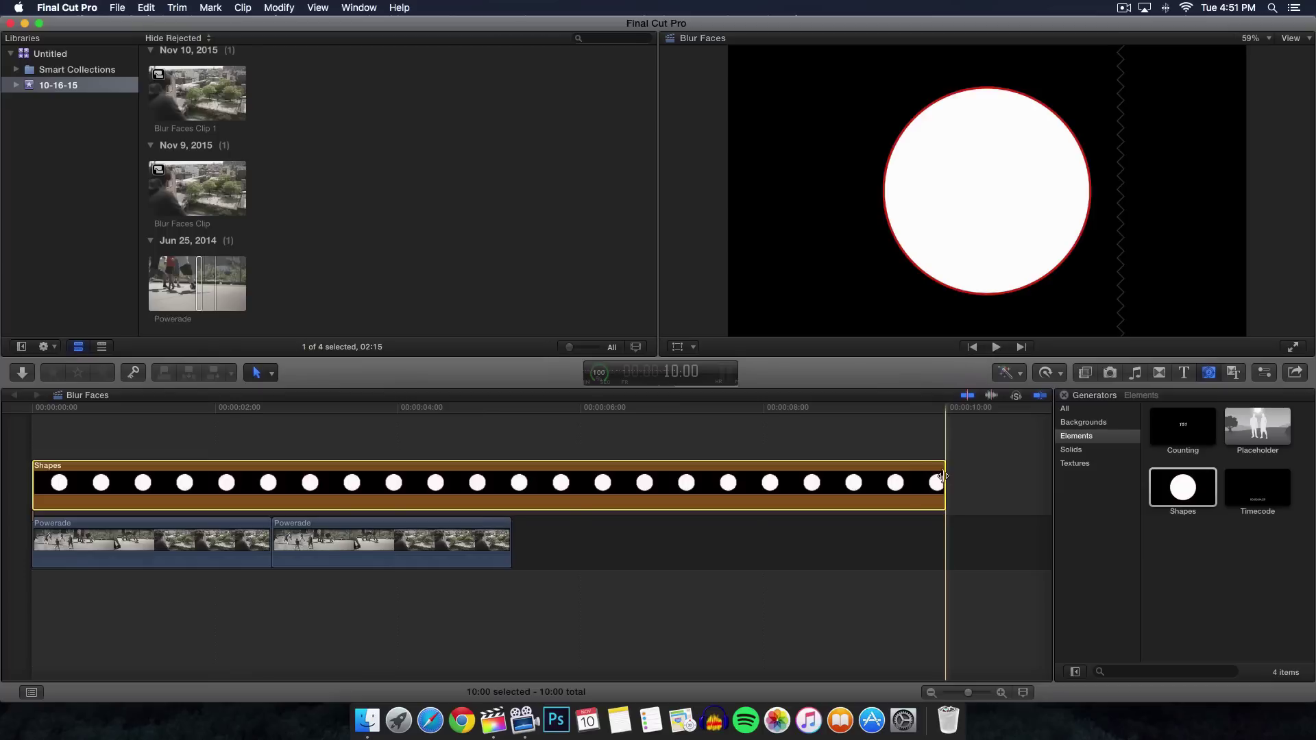
drag(944, 476, 262, 485)
key(shift+z)
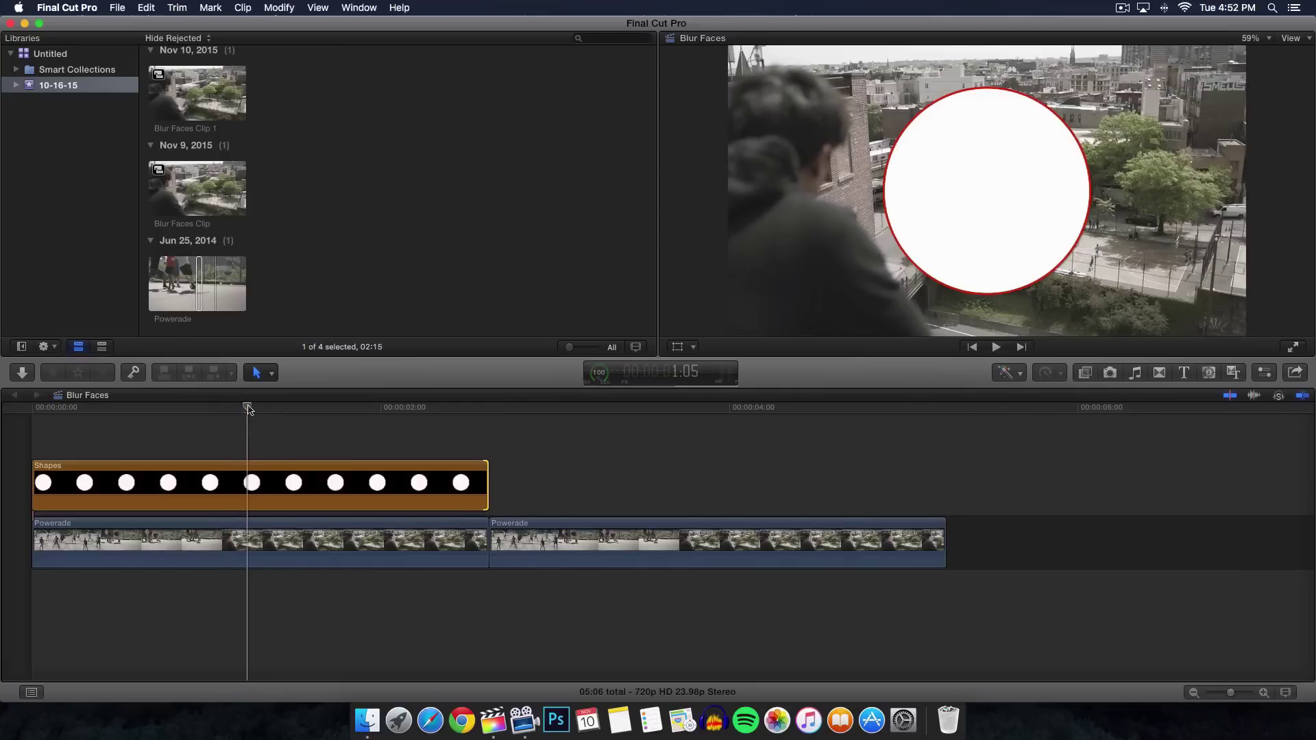
- Uncheck Fill in the Shapes generator parameters, leaving only the red outline ring
click(255, 407)
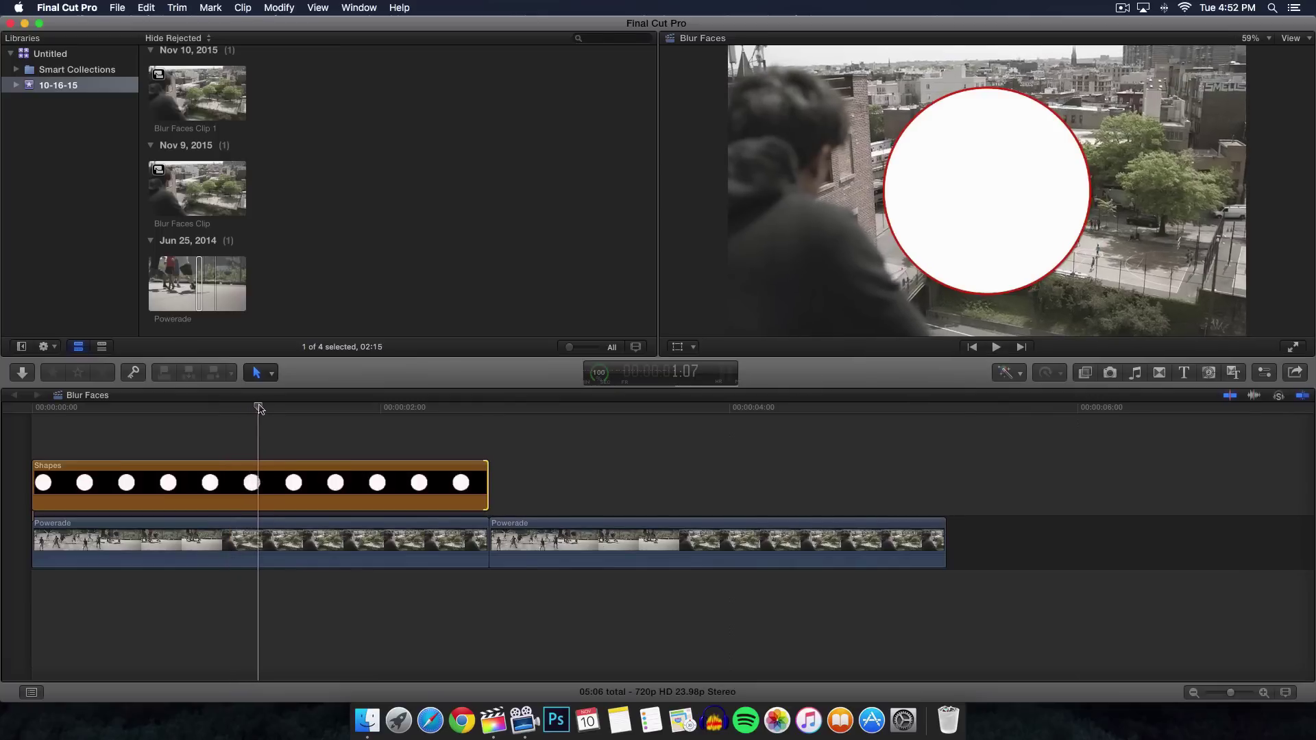
click(1266, 374)
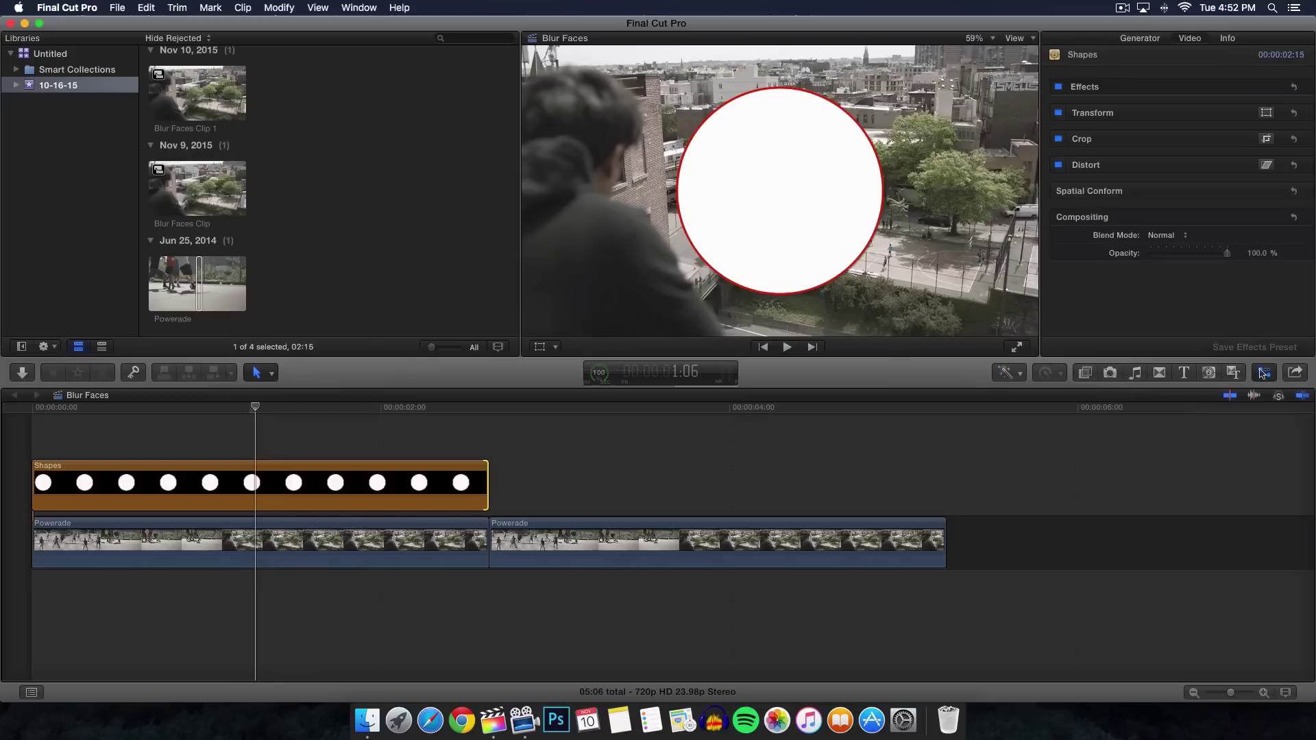
click(1142, 41)
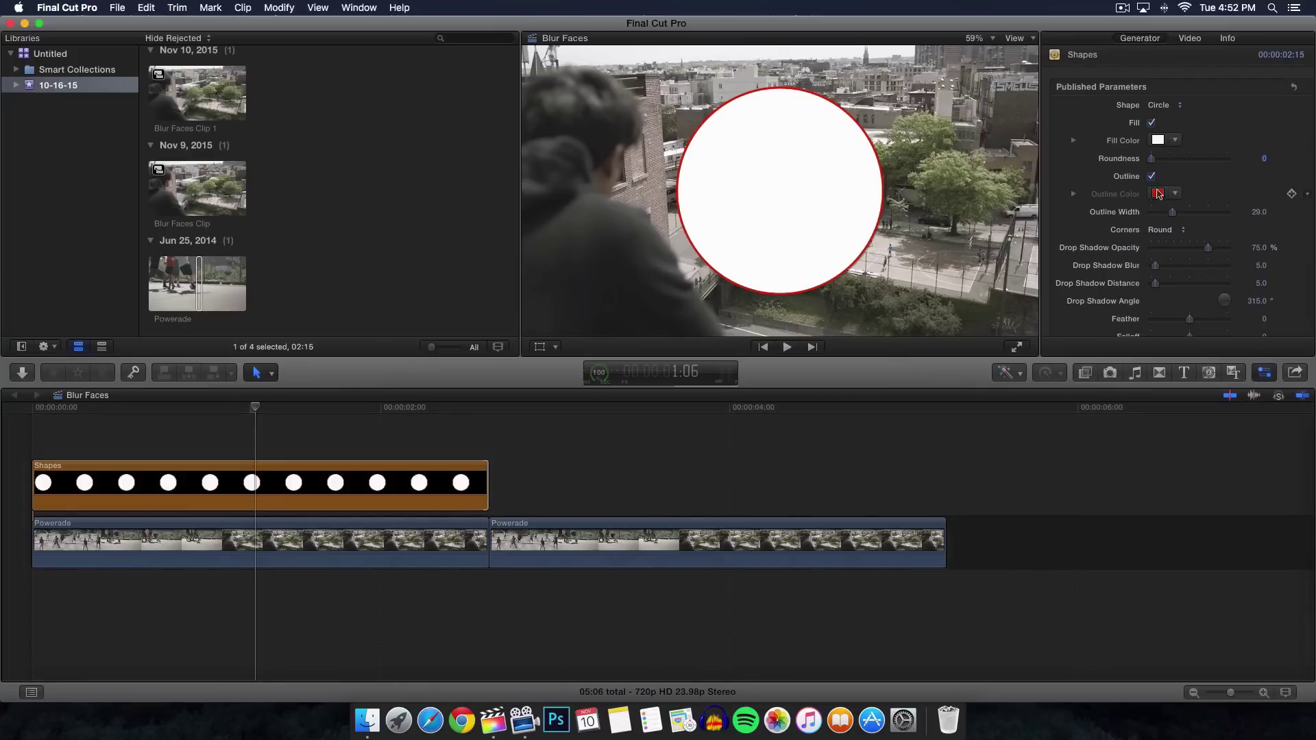
click(1152, 123)
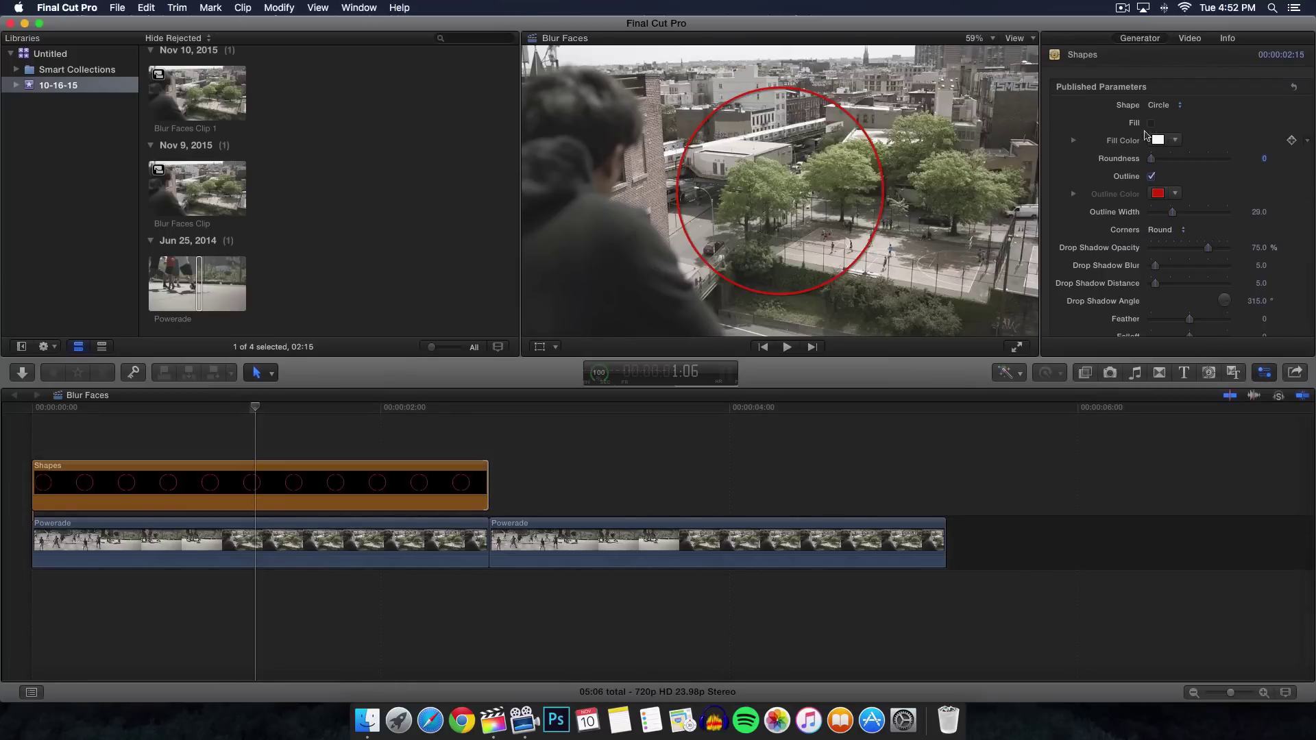
click(1264, 373)
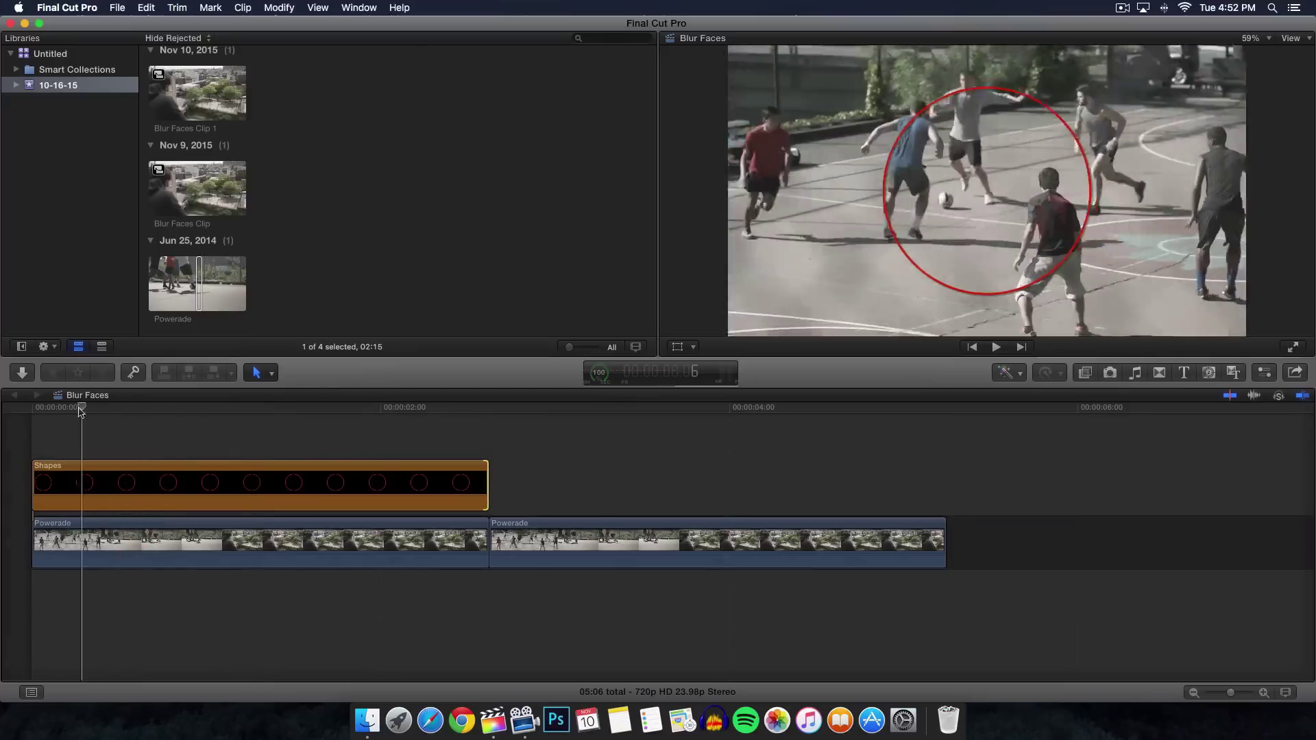
click(33, 409)
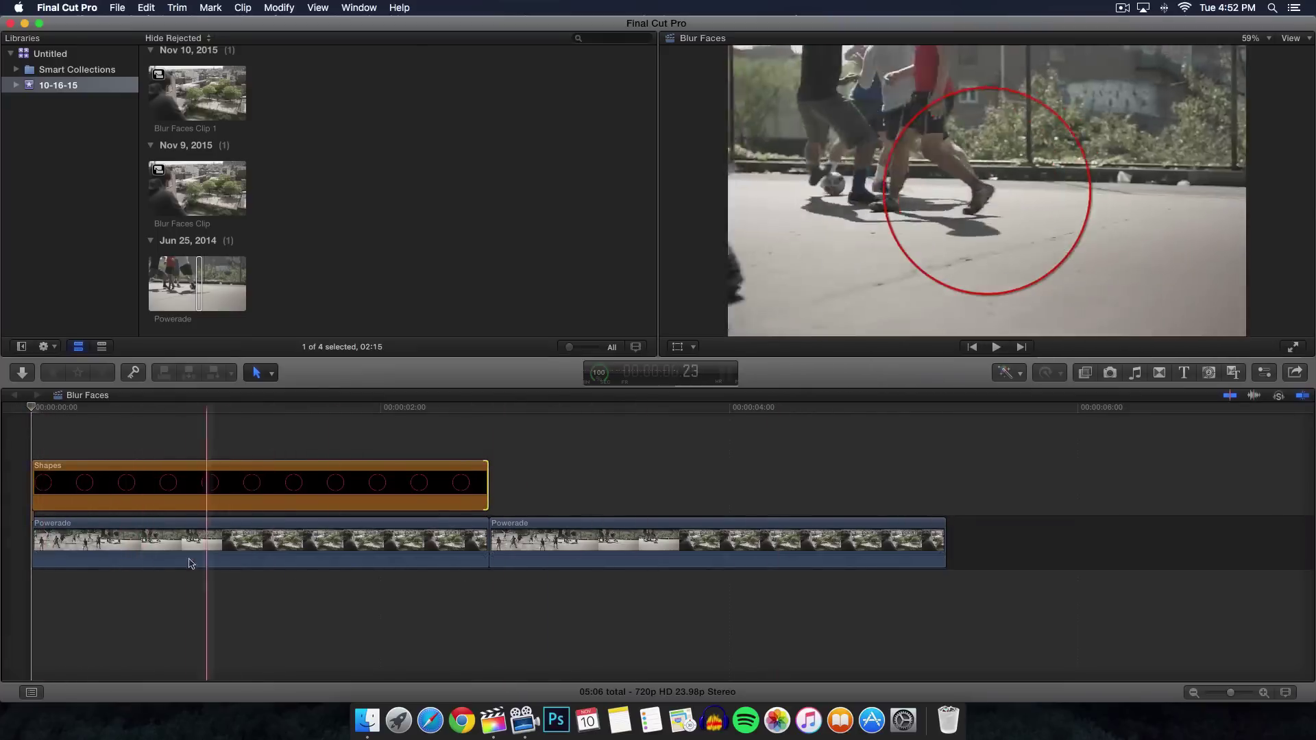
- Enable the on-screen Transform handles and set a keyframe for the circle
click(677, 348)
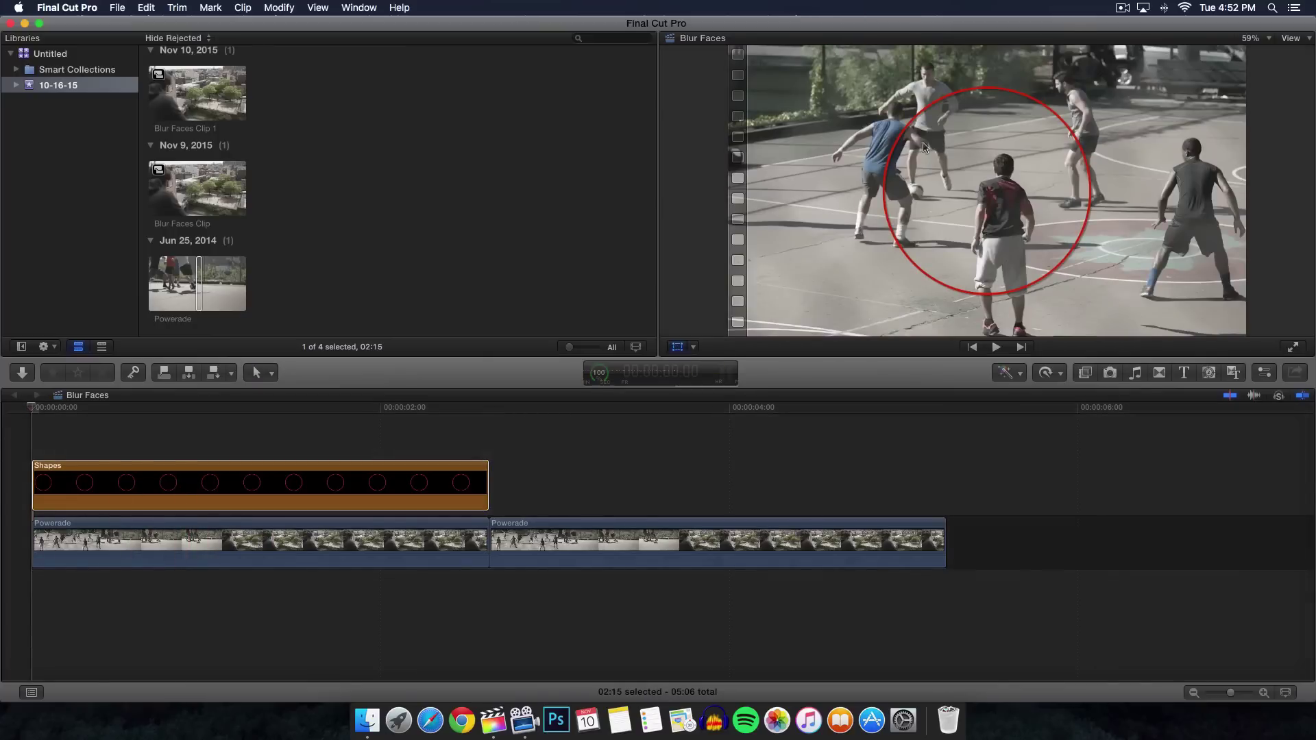
click(678, 349)
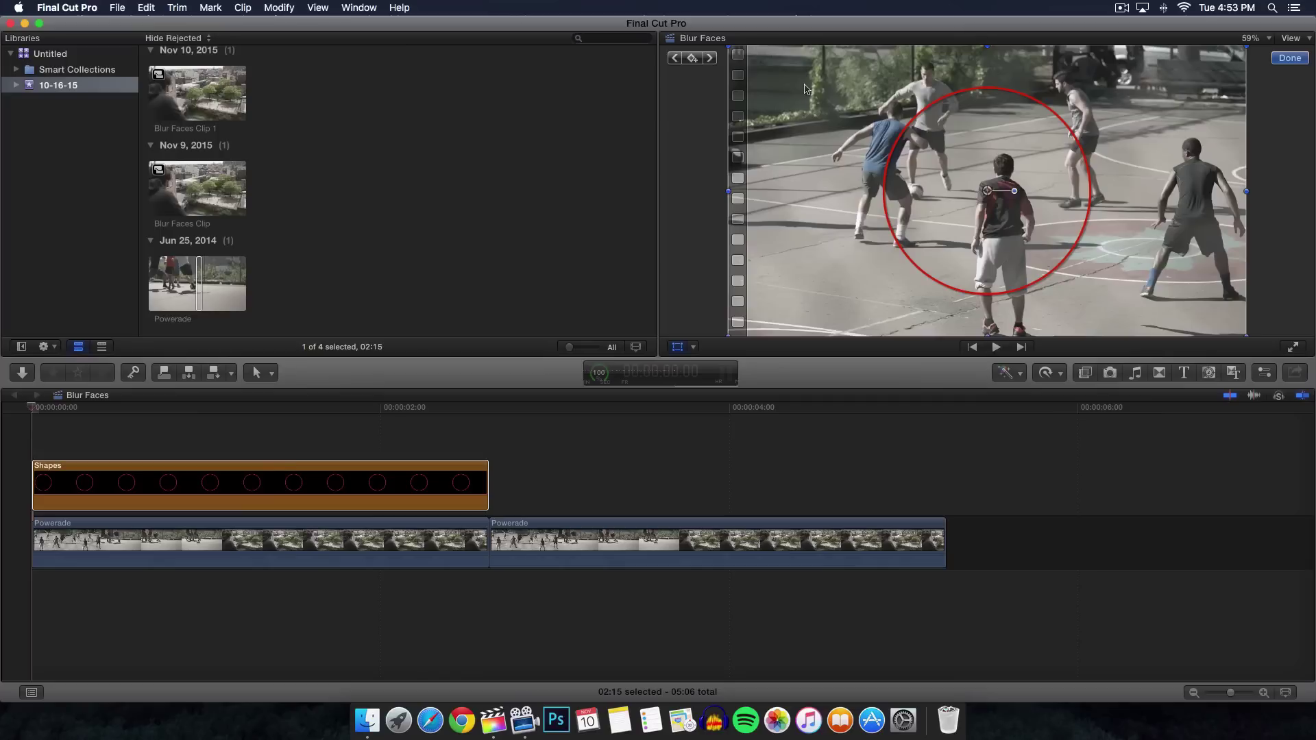
click(693, 59)
- Shrink the circle to about 15% and place it over the back player's head
drag(728, 337, 915, 196)
click(929, 82)
click(925, 110)
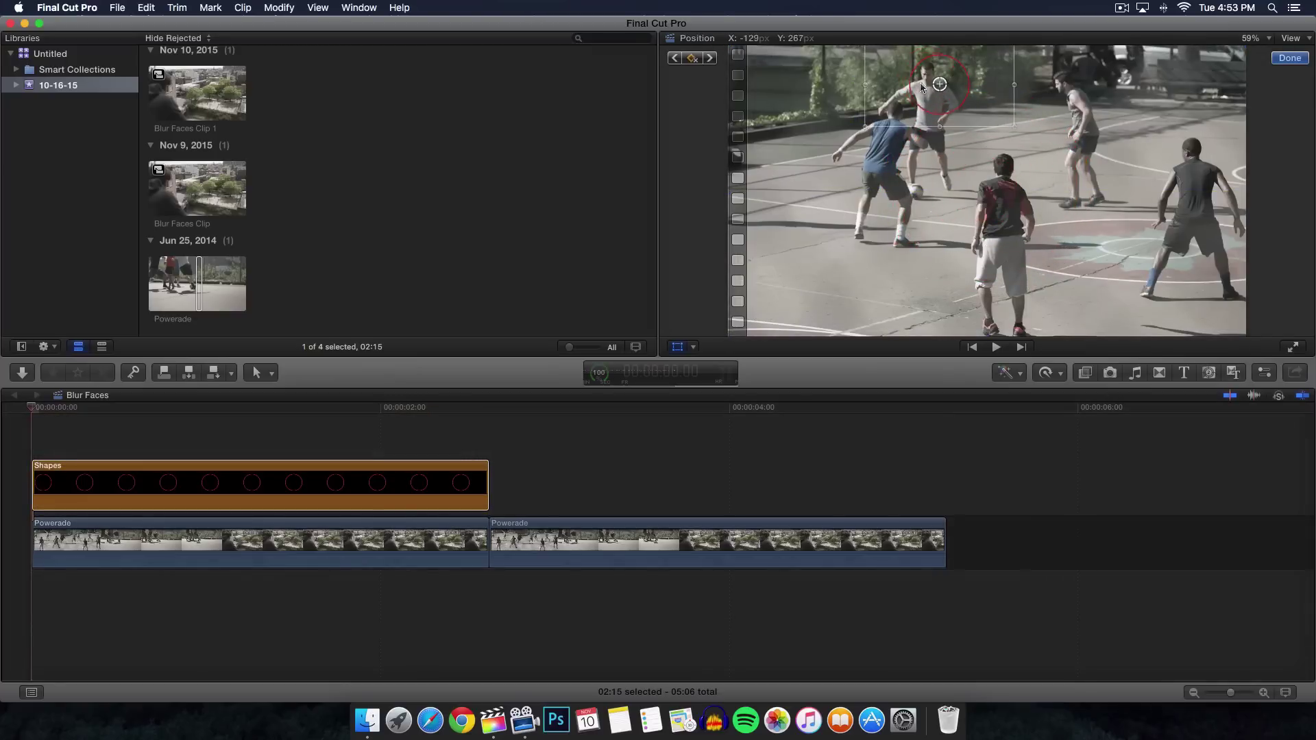
drag(1004, 120, 961, 91)
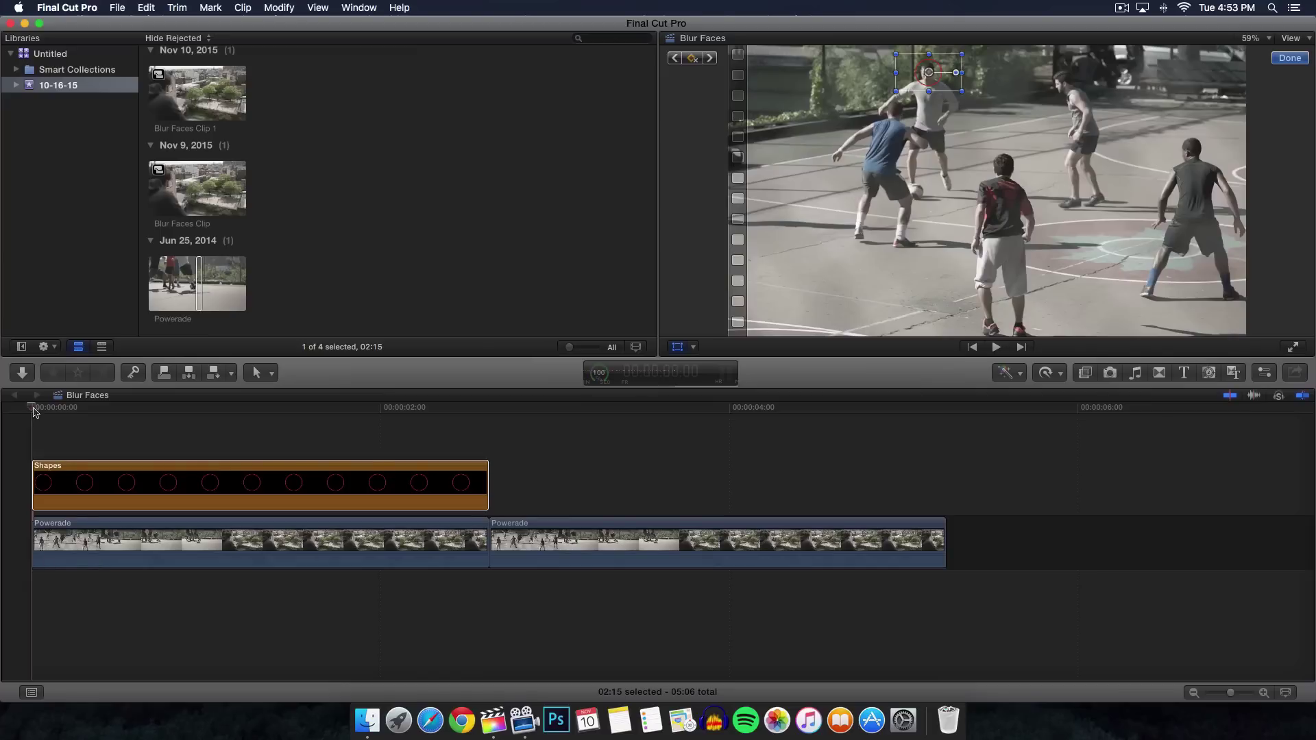
- Step frame by frame, dragging the circle onto the back player's head to keyframe its position
key(Right)
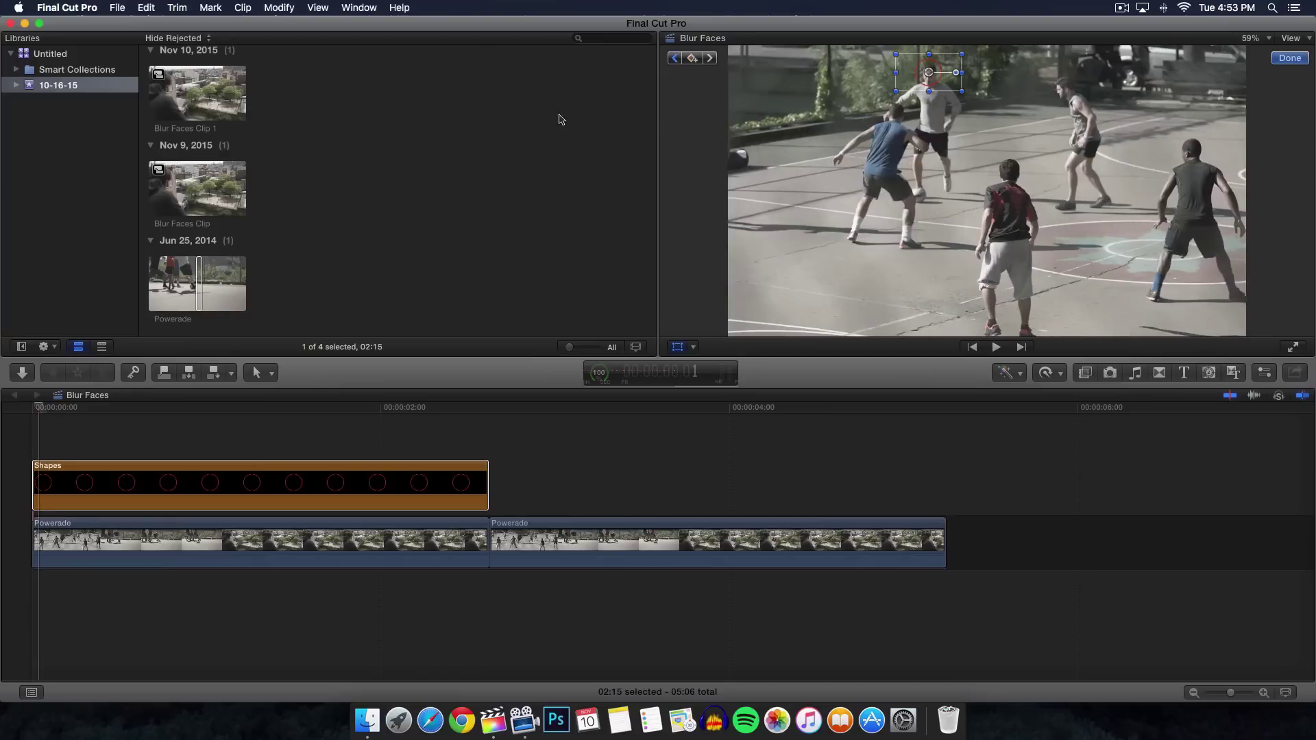
drag(928, 71, 933, 74)
key(Right)
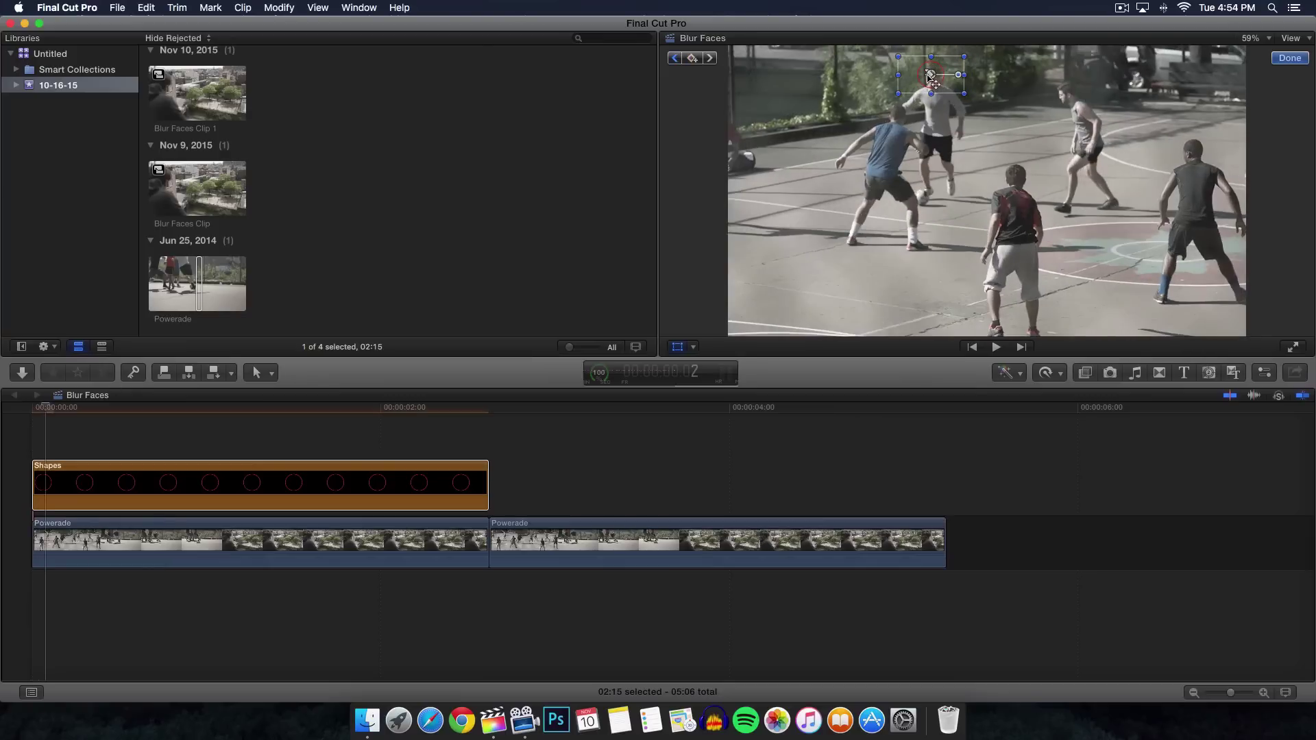
key(Right)
drag(930, 77, 987, 68)
key(Right)
key(Right)
key(Right)
key(Right)
key(Right)
key(Right)
key(Right)
key(Right)
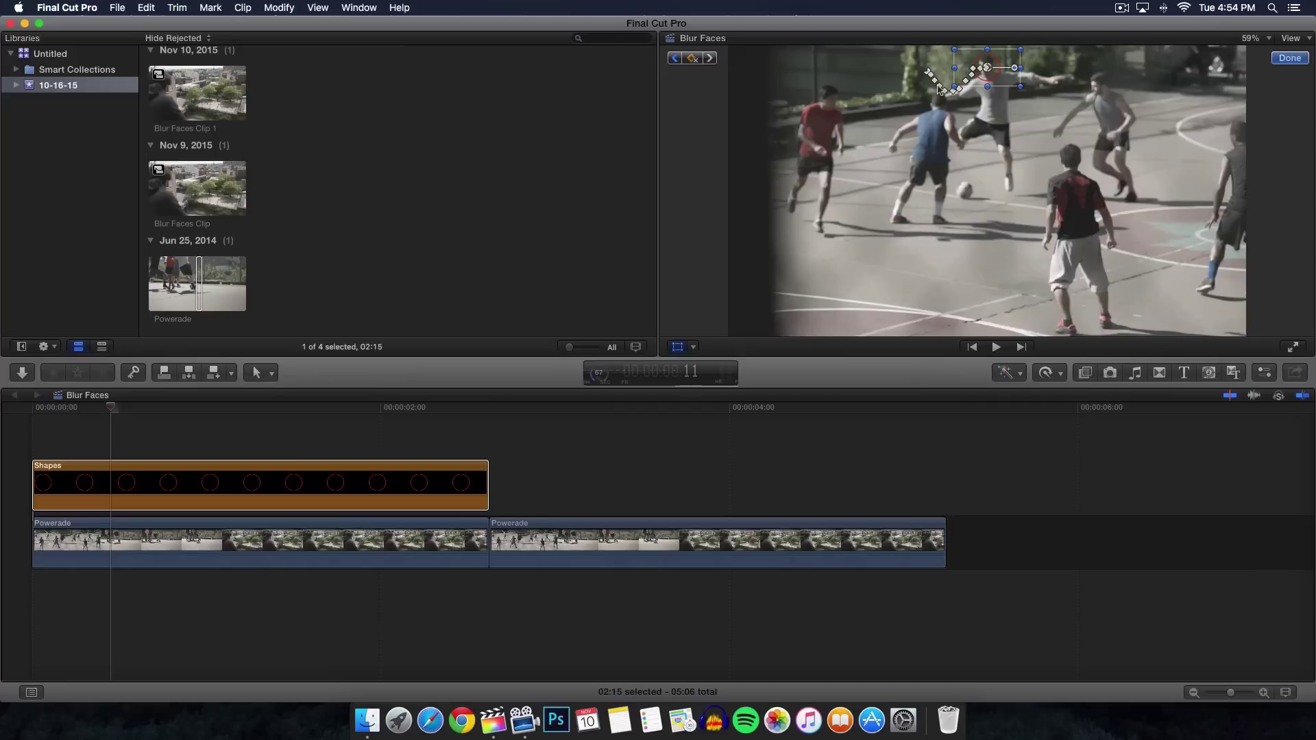
- Finish the transform and blade the Powerade and Shapes clips at the playhead near frame 11
click(1291, 59)
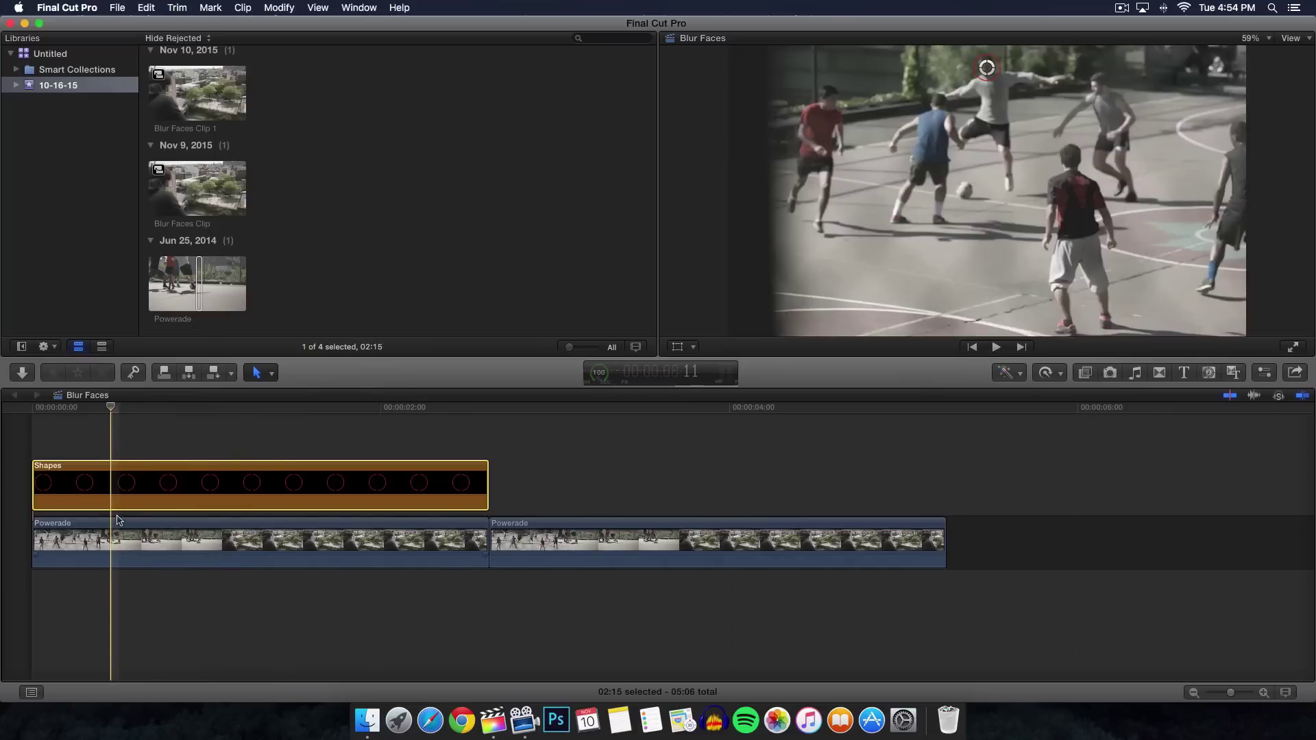
key(r)
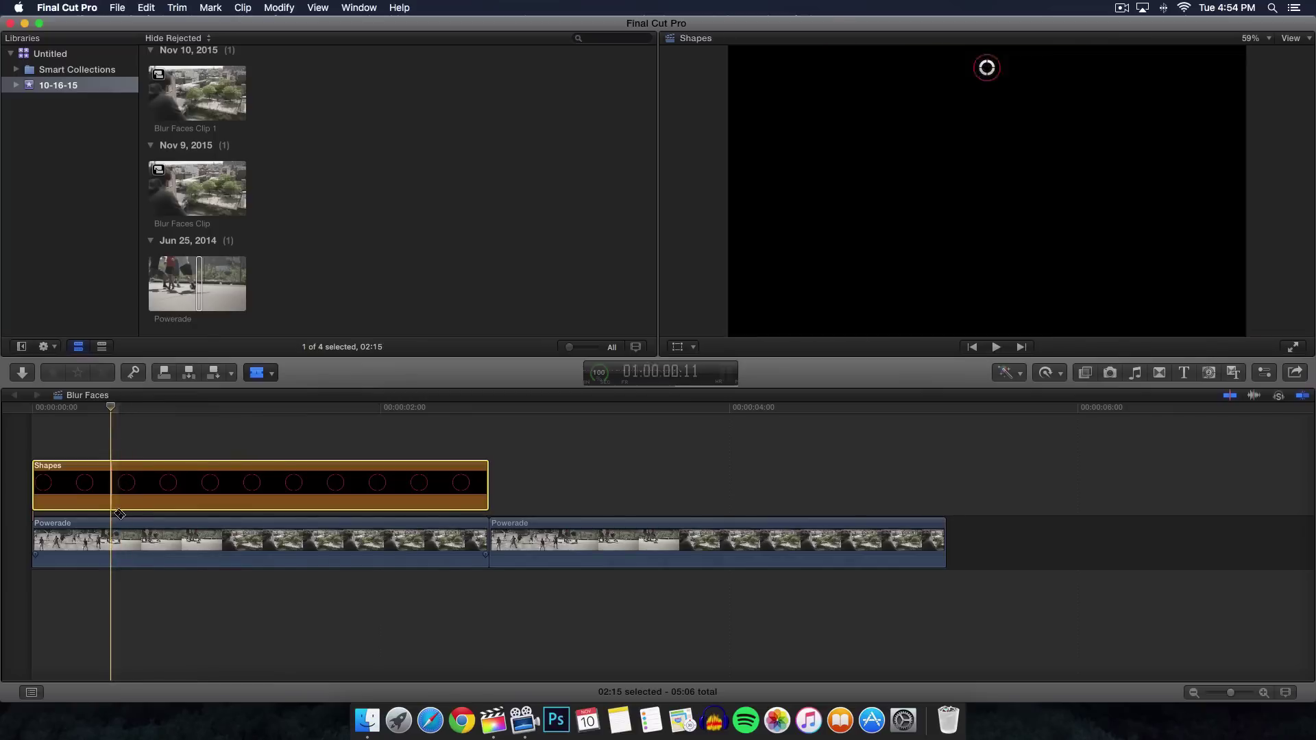
click(111, 534)
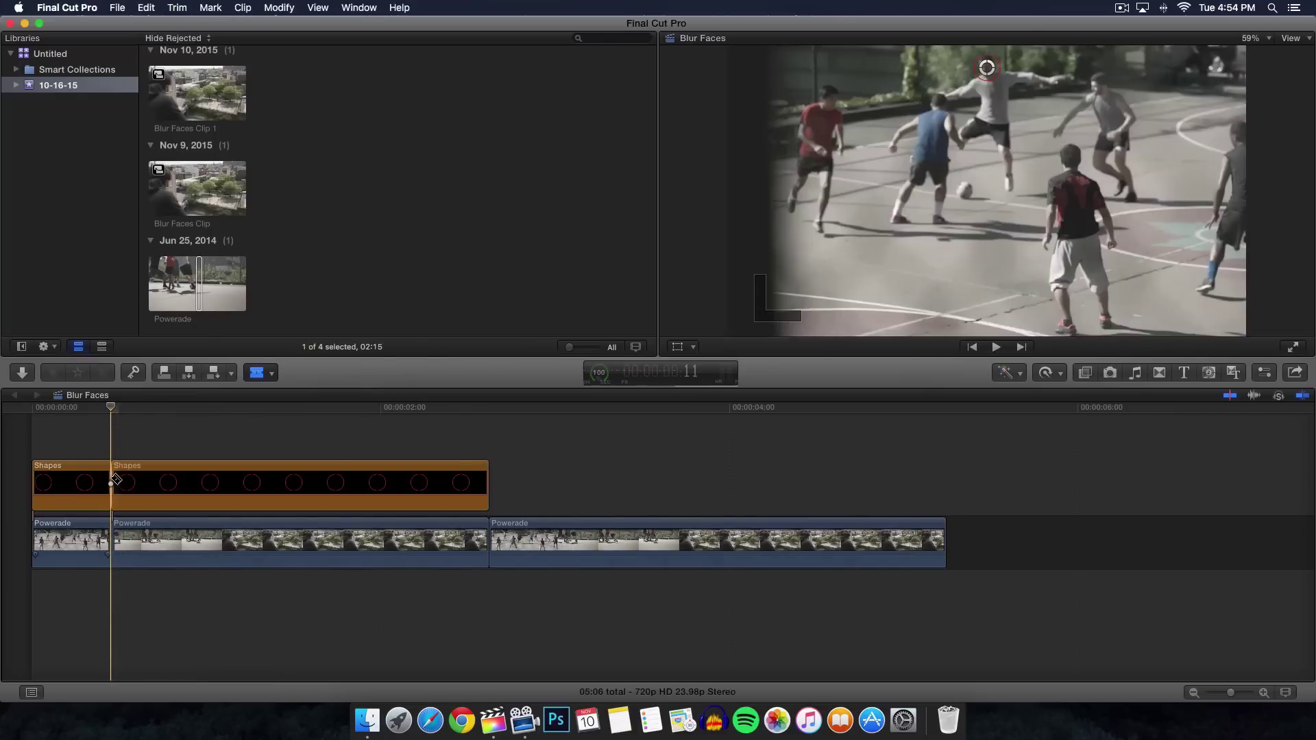
click(111, 483)
- Delete the second Shapes clip piece after the cut
key(z)
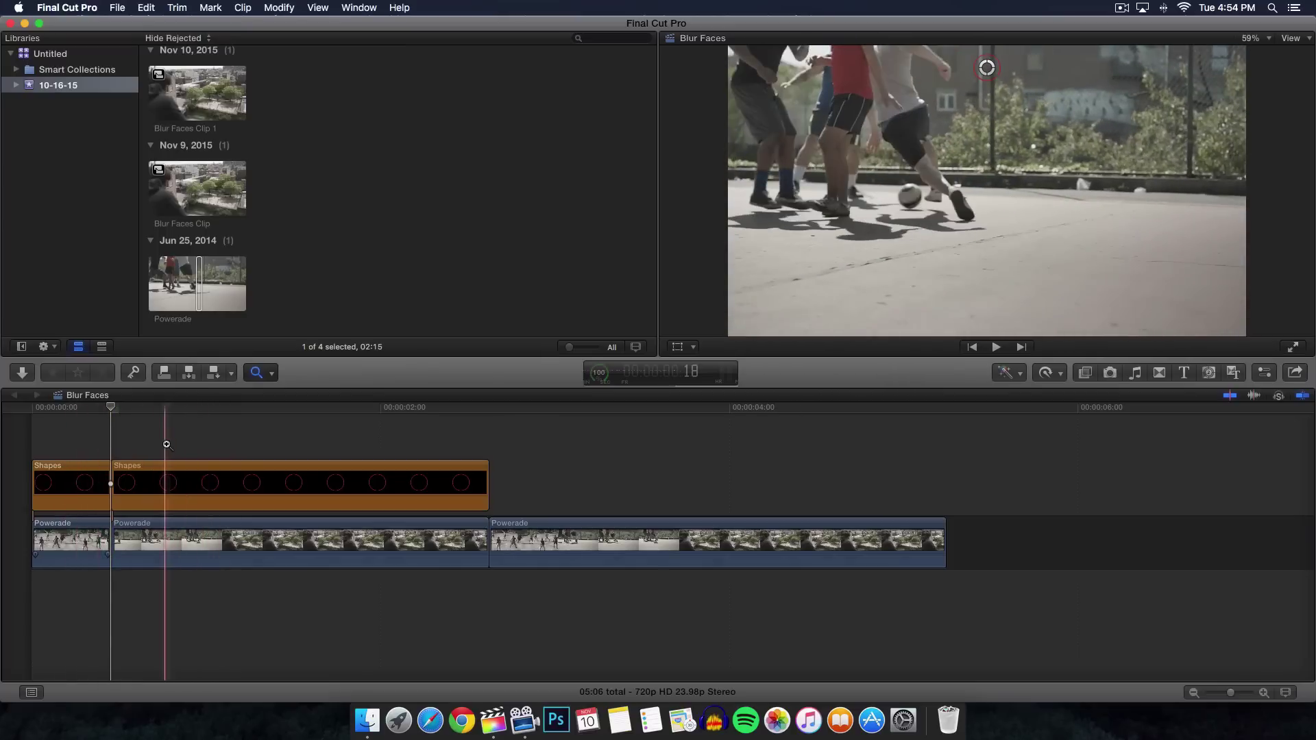
key(a)
click(292, 483)
key(Delete)
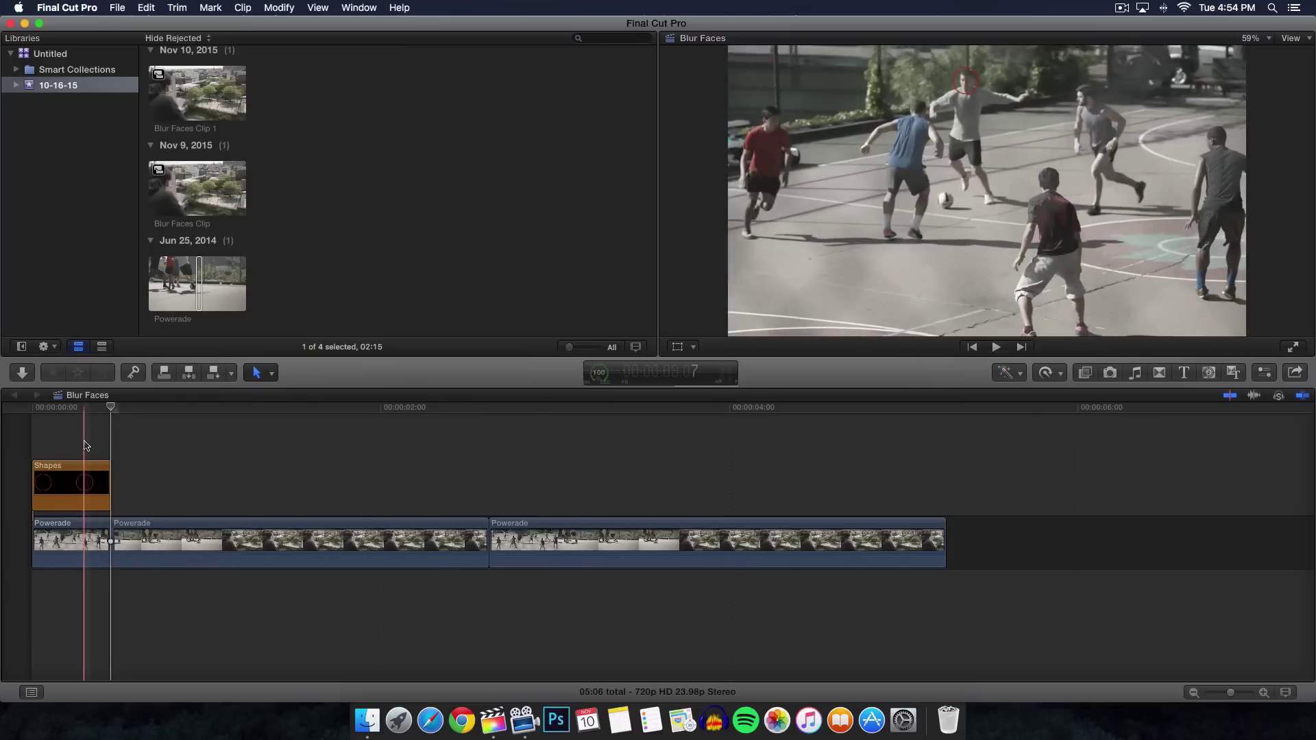
- Uncheck Outline in the Shapes generator parameters, leaving a solid white disc
click(59, 411)
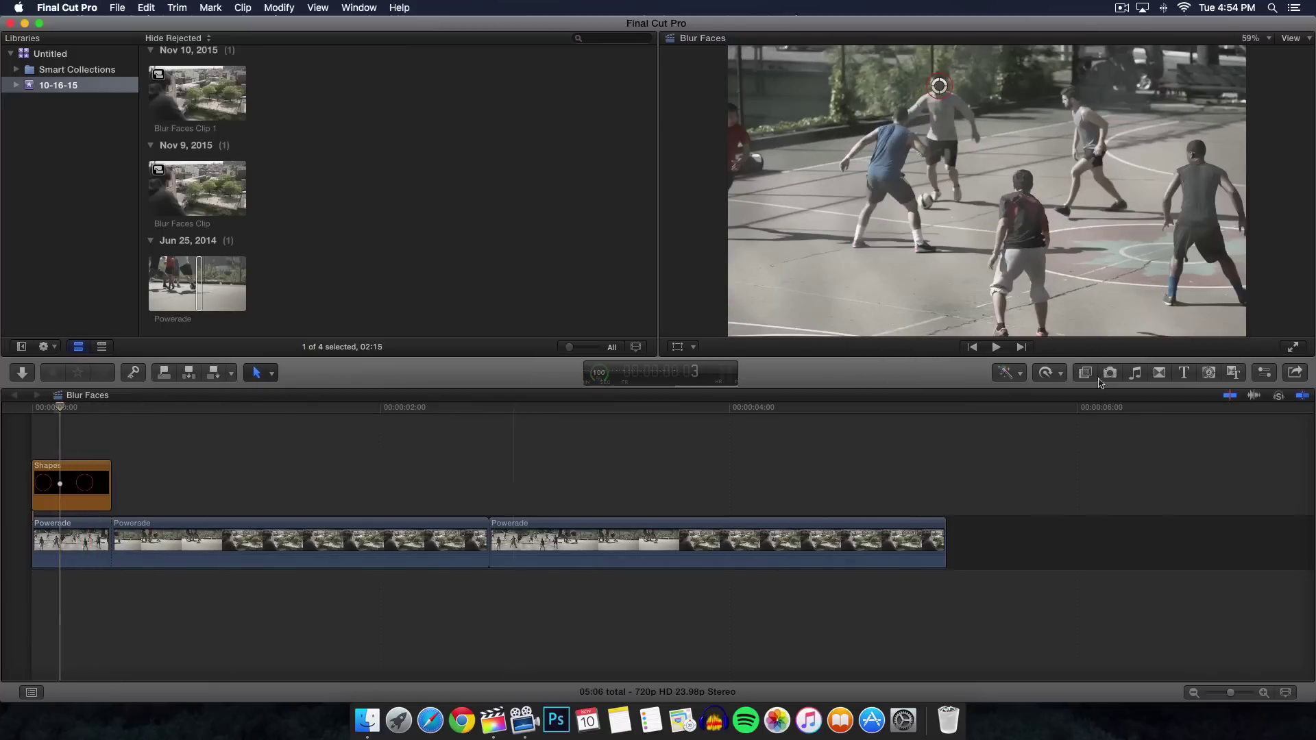
click(1266, 374)
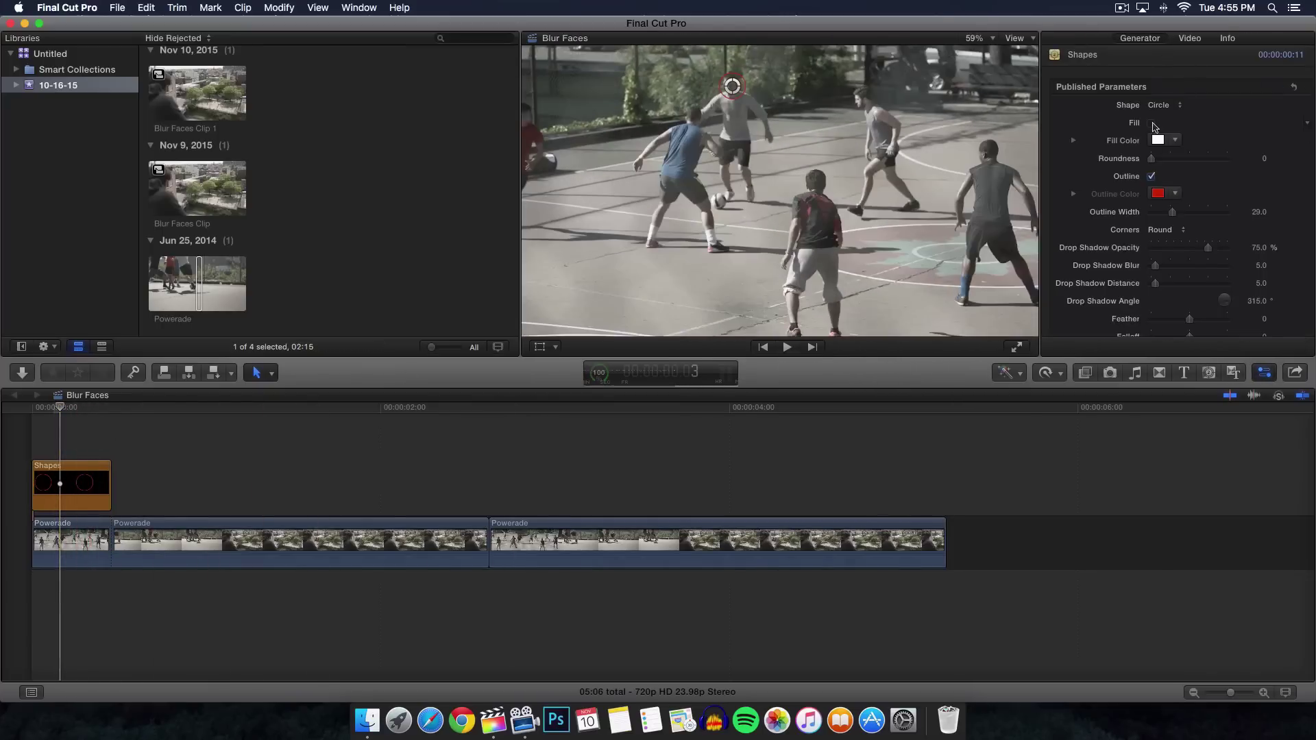
click(1151, 177)
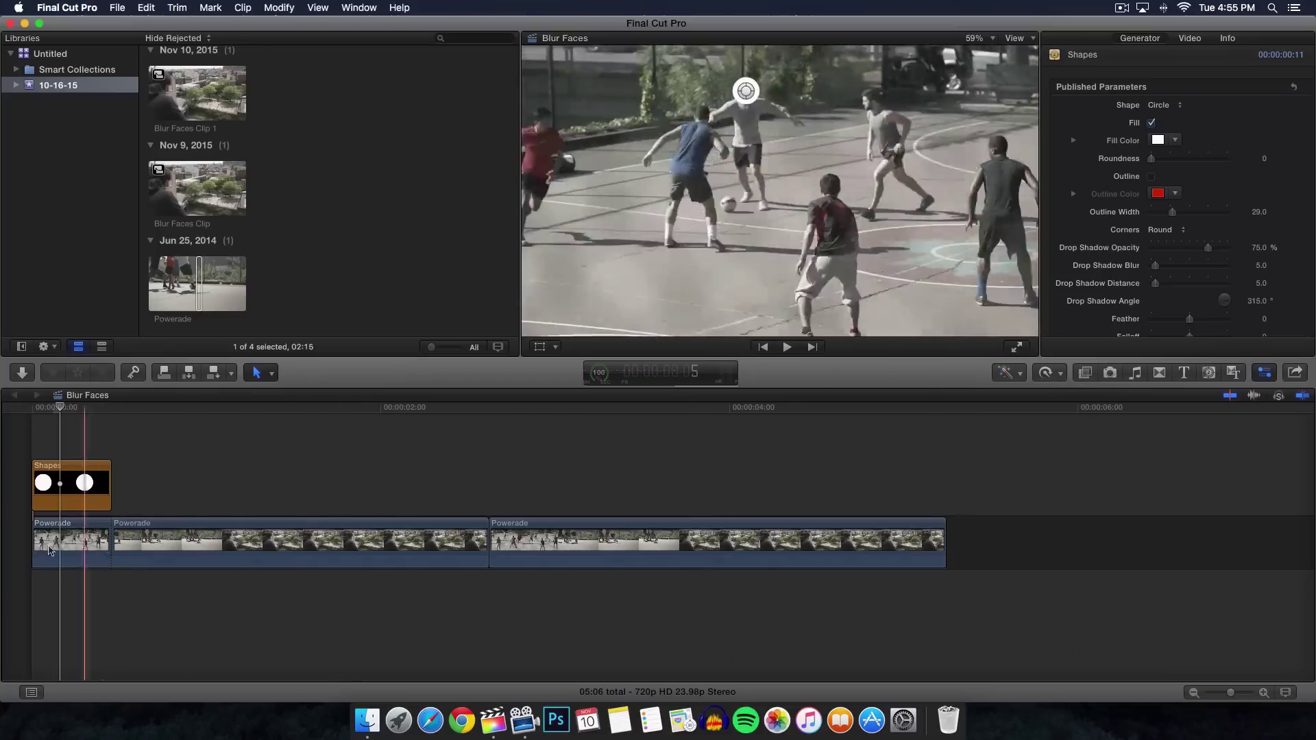
- Apply the Gaussian blur effect to the first Powerade clip
click(1085, 372)
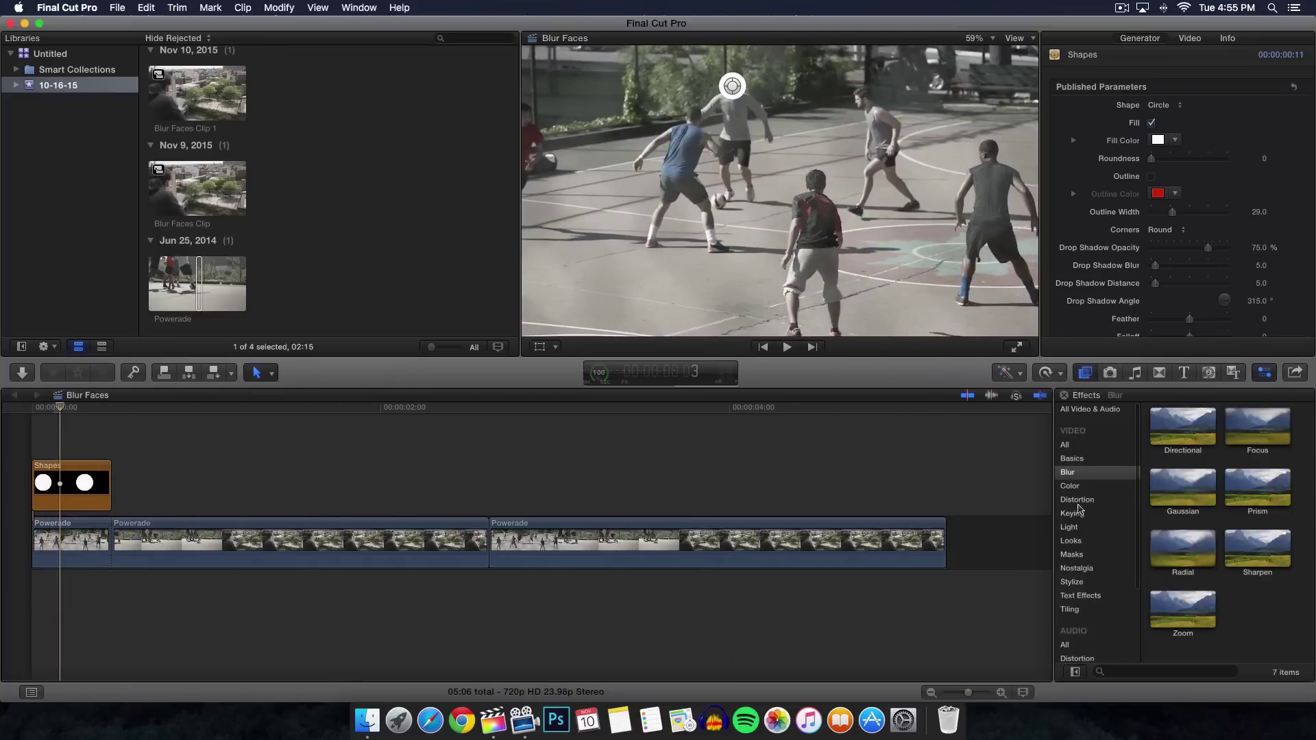
click(1178, 492)
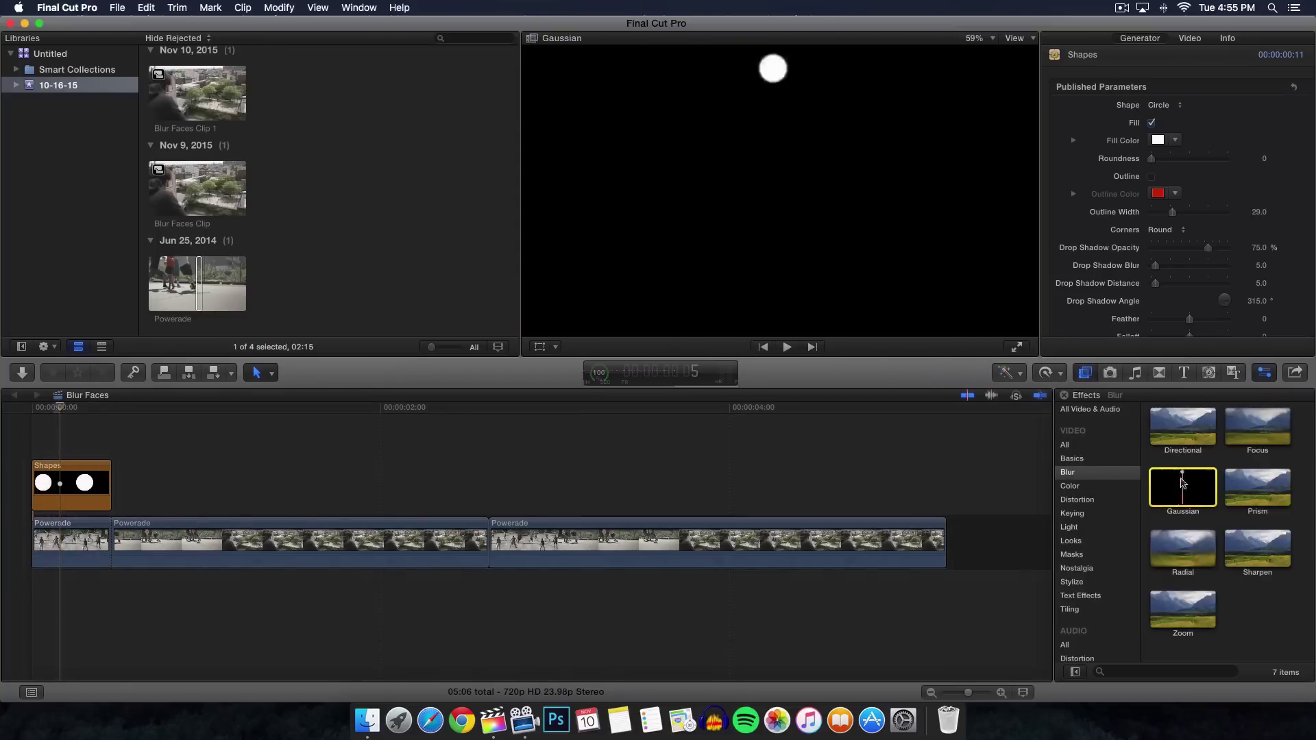
drag(1179, 492, 72, 544)
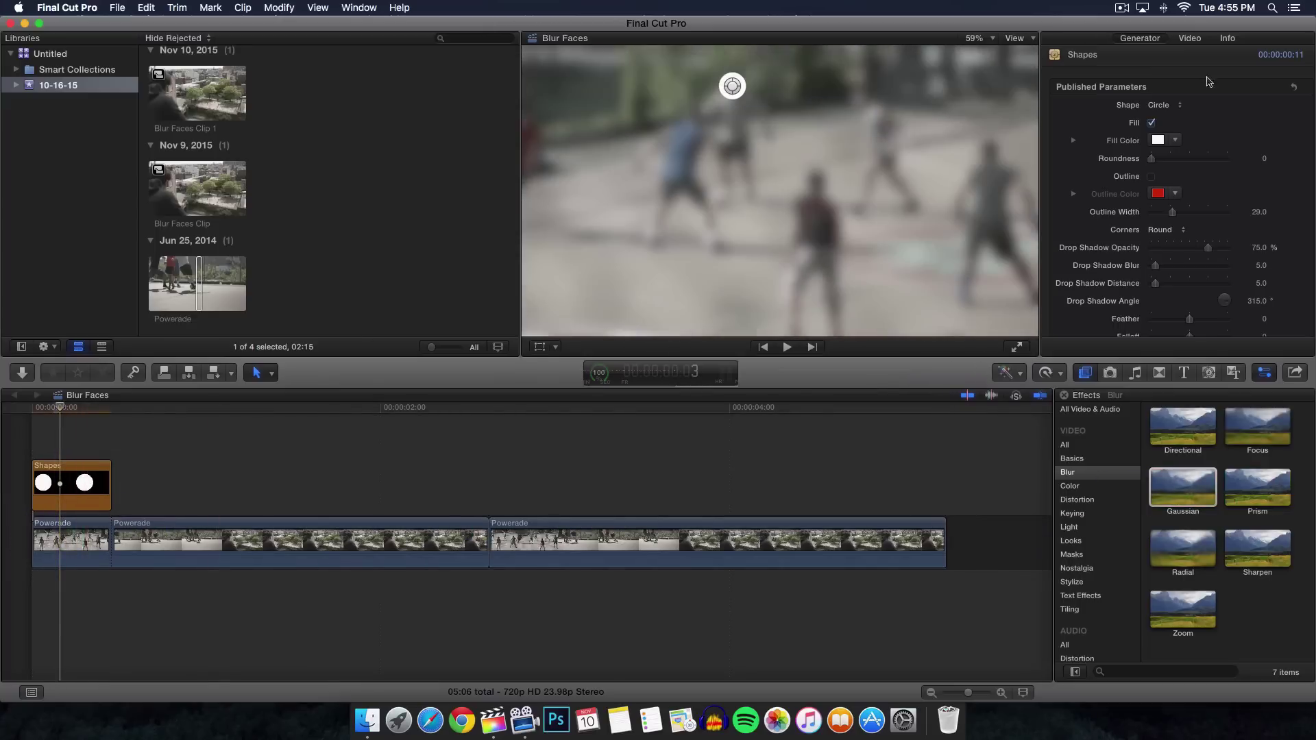
- Set the Shapes clip's blend mode to Stencil Luma, then select it with the first Powerade clip
click(1200, 42)
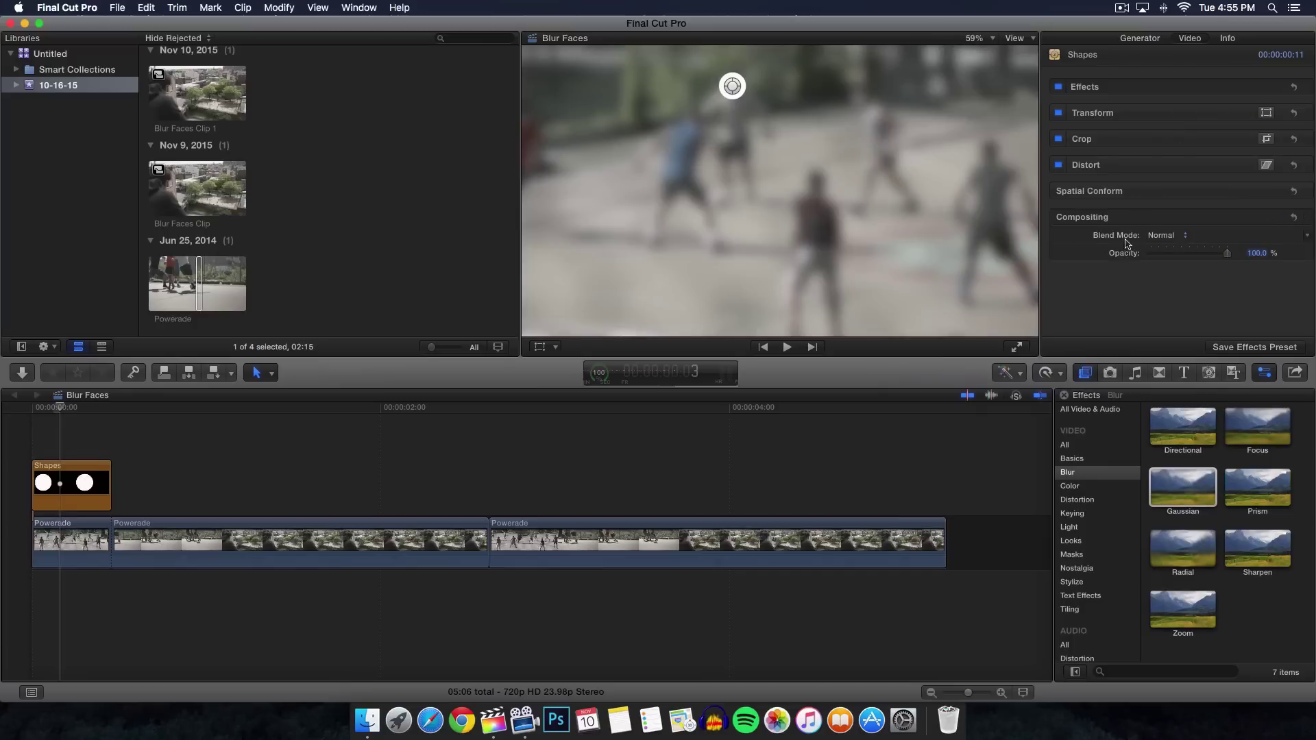
click(1165, 237)
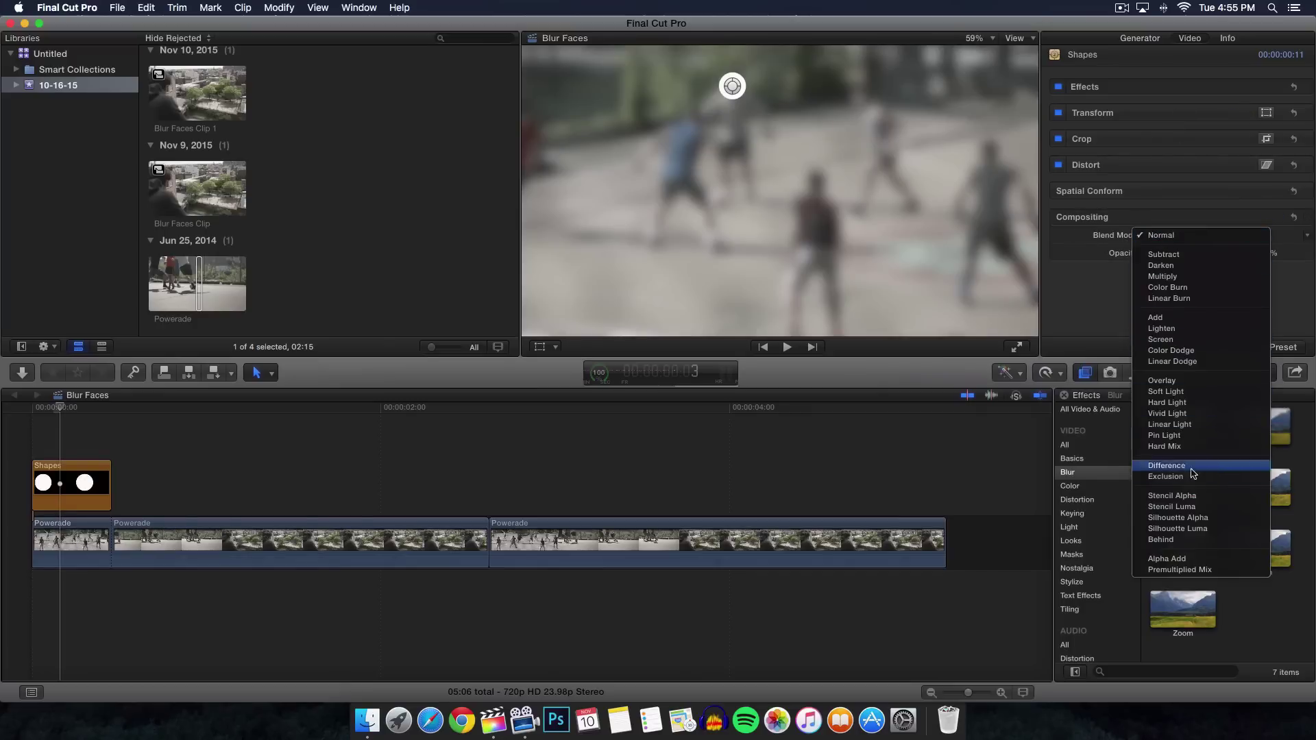
click(1173, 507)
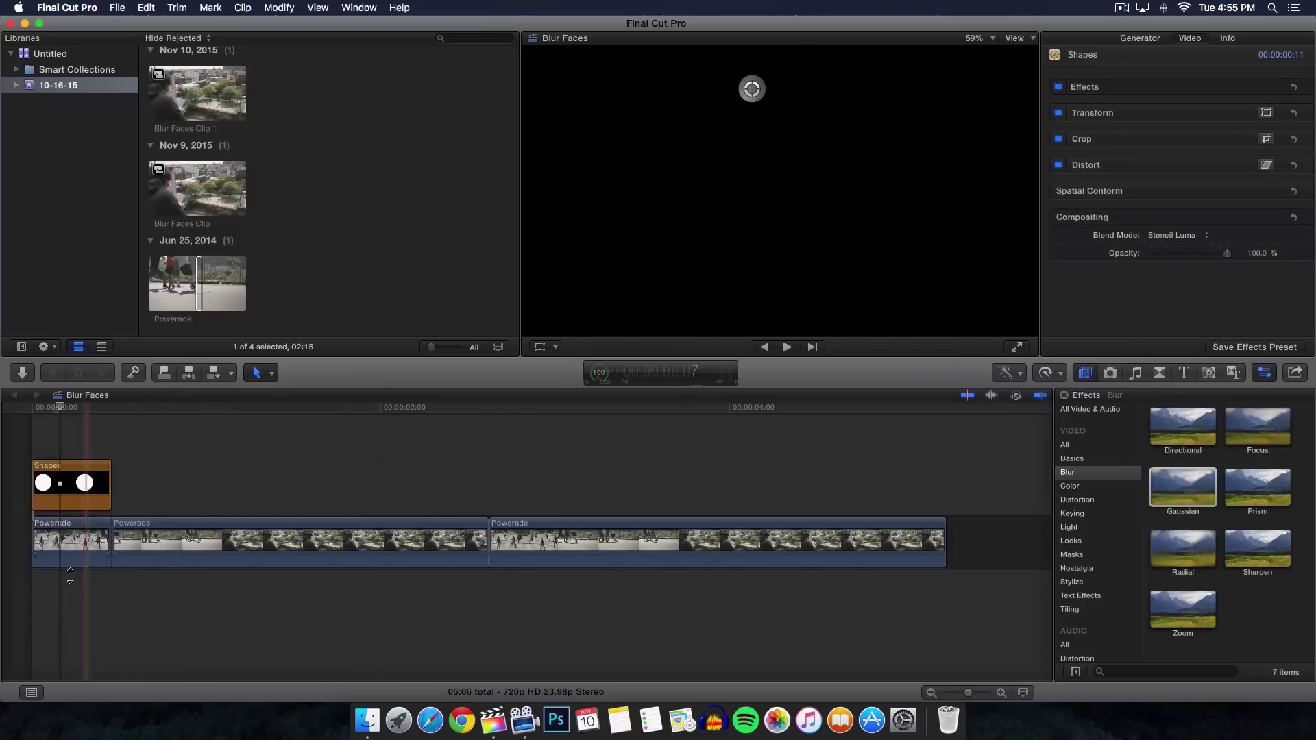
drag(87, 439, 68, 549)
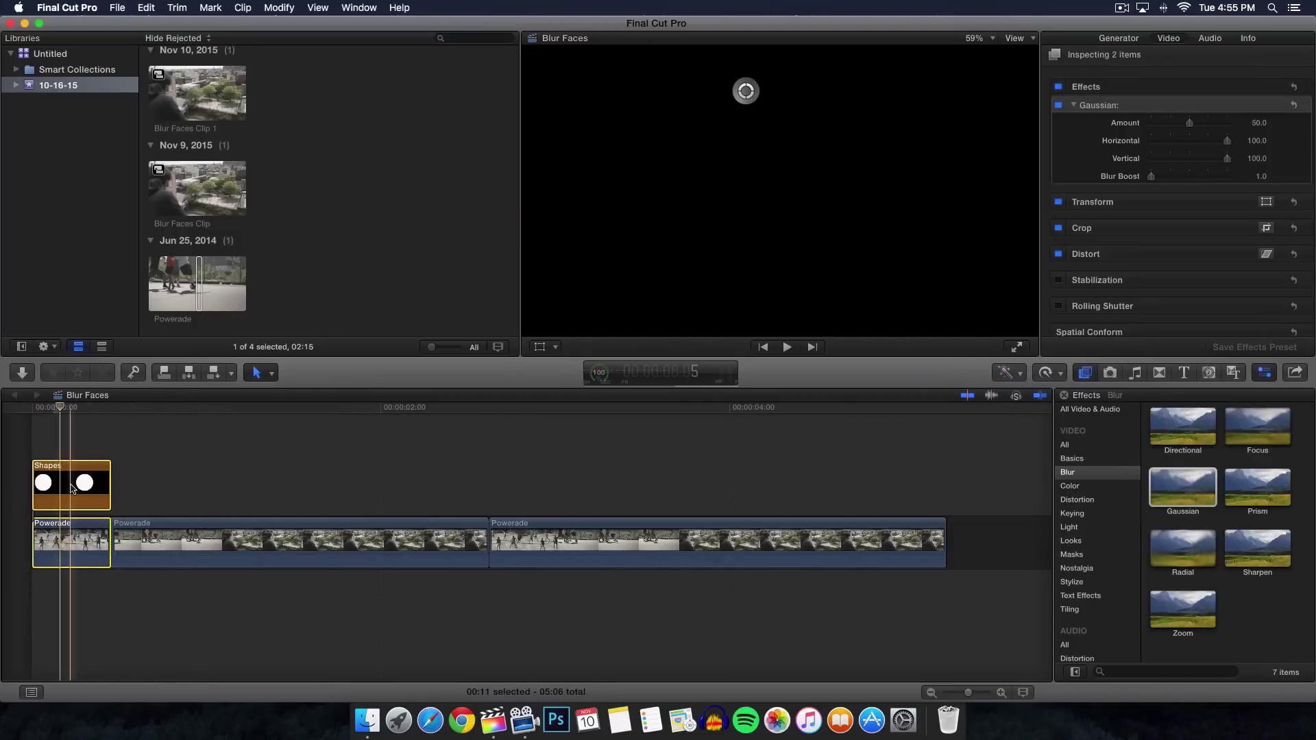
- Make a first compound clip named Blur Faces Clip 2 from the selected clips
right_click(69, 477)
click(103, 490)
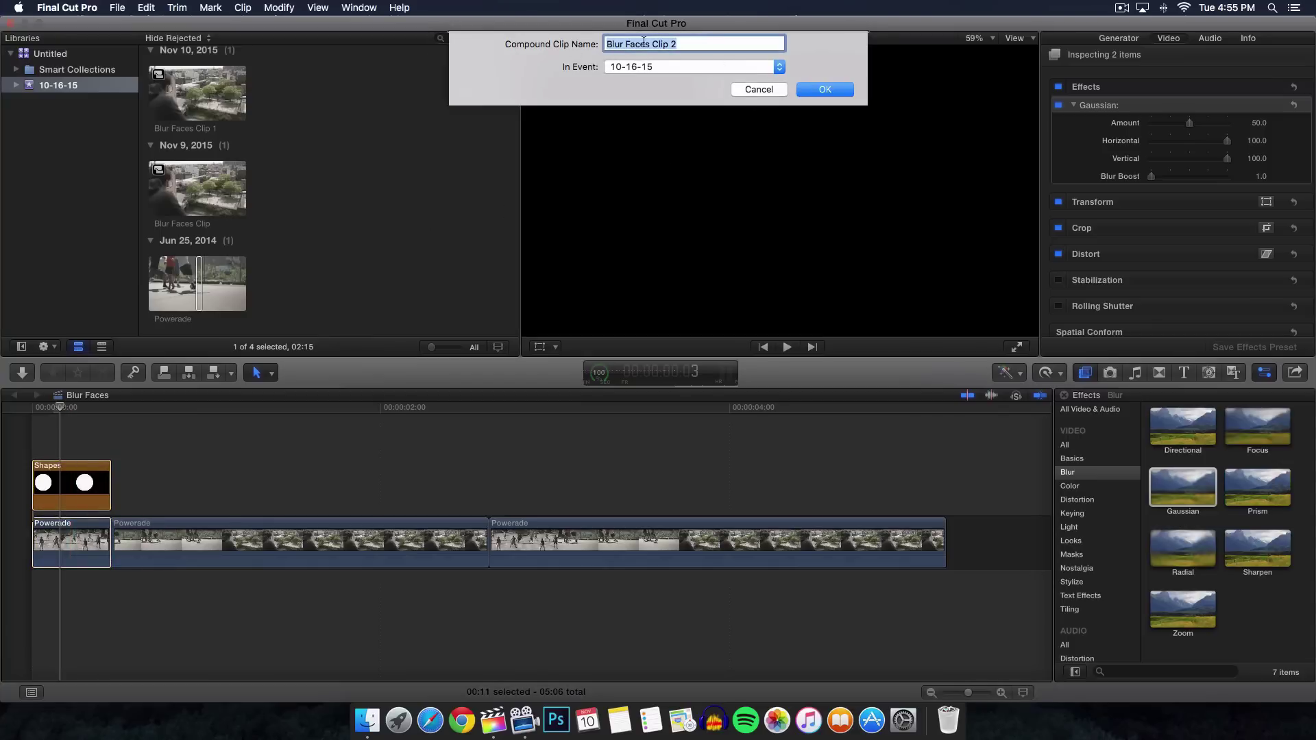
click(827, 90)
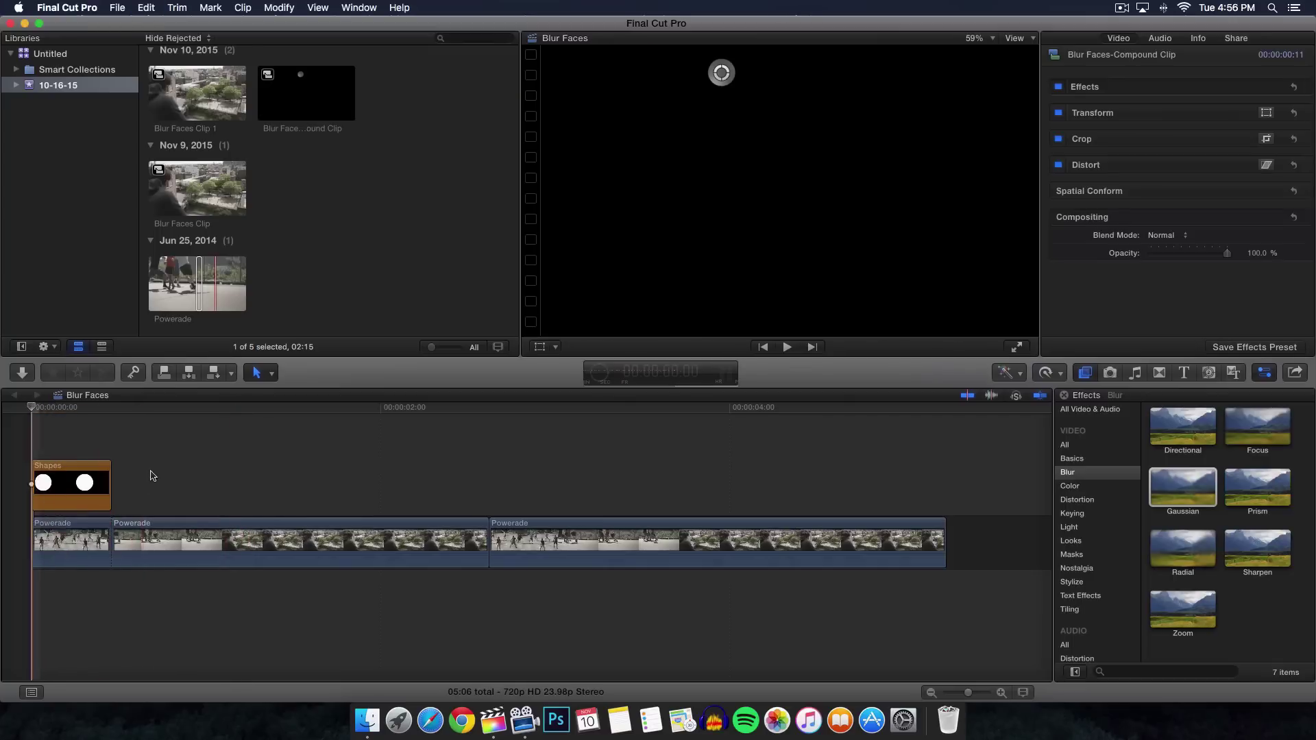
- Reselect Shapes and the first two Powerade clips and combine them into compound clip Blur Faces Clip 2
drag(152, 476, 144, 585)
drag(235, 627, 79, 481)
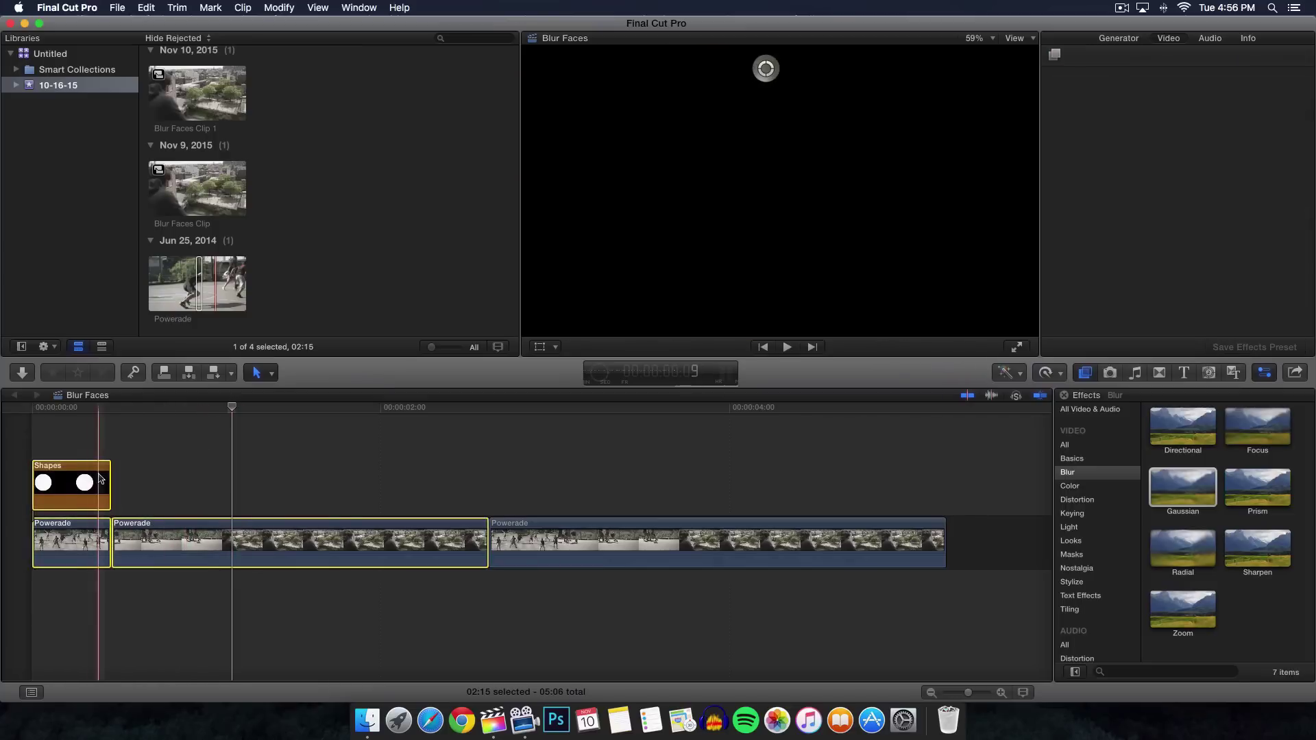
right_click(80, 480)
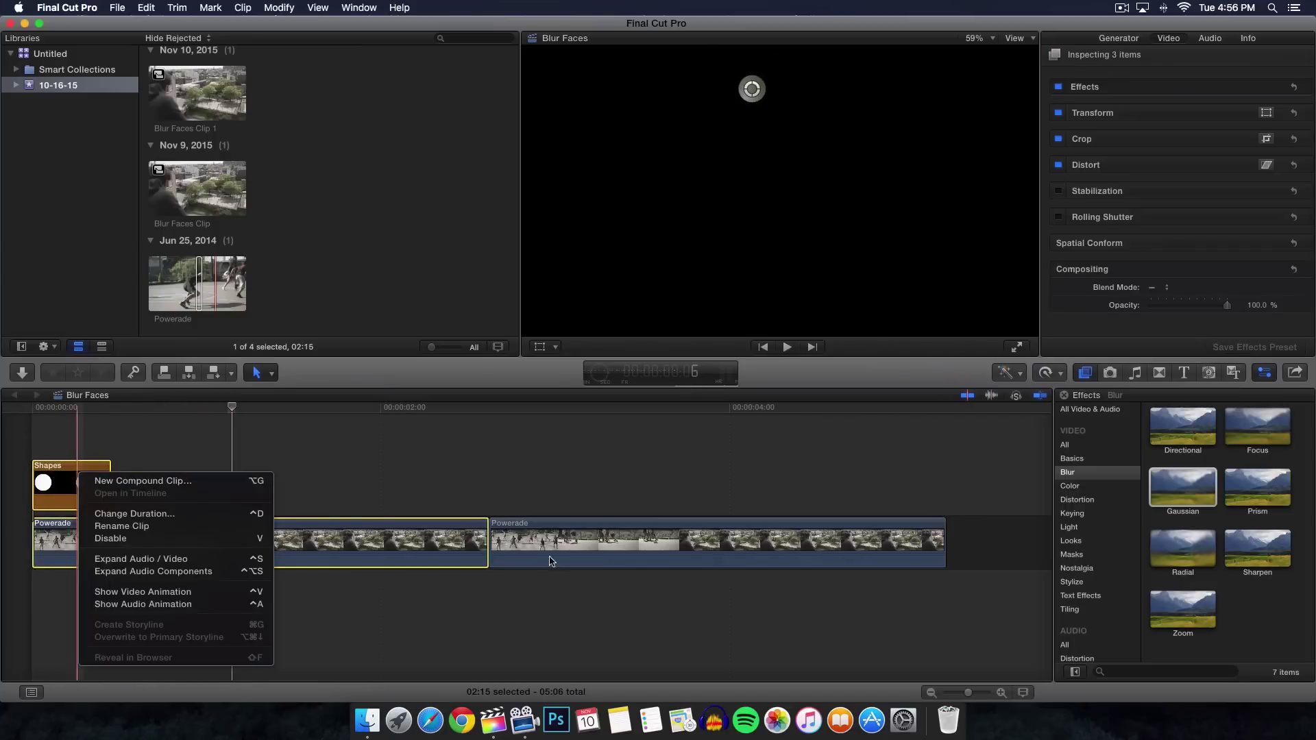
click(557, 498)
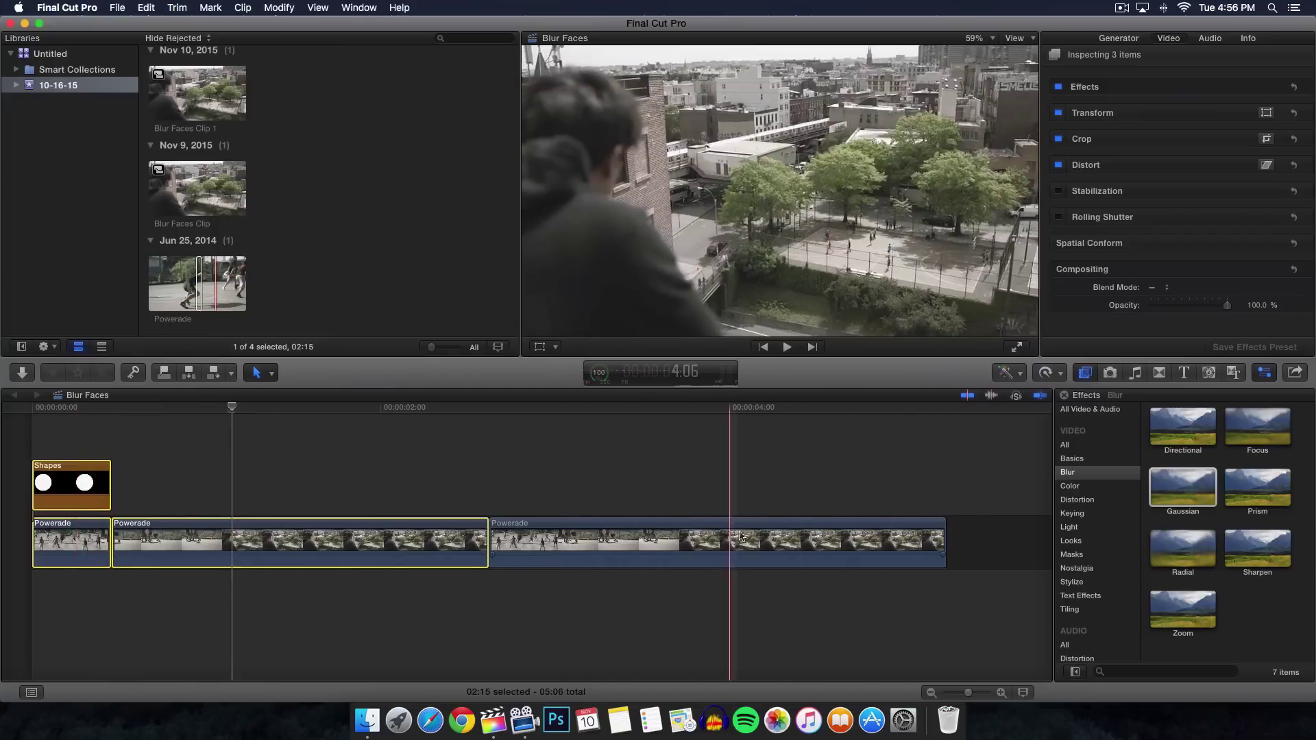
right_click(245, 538)
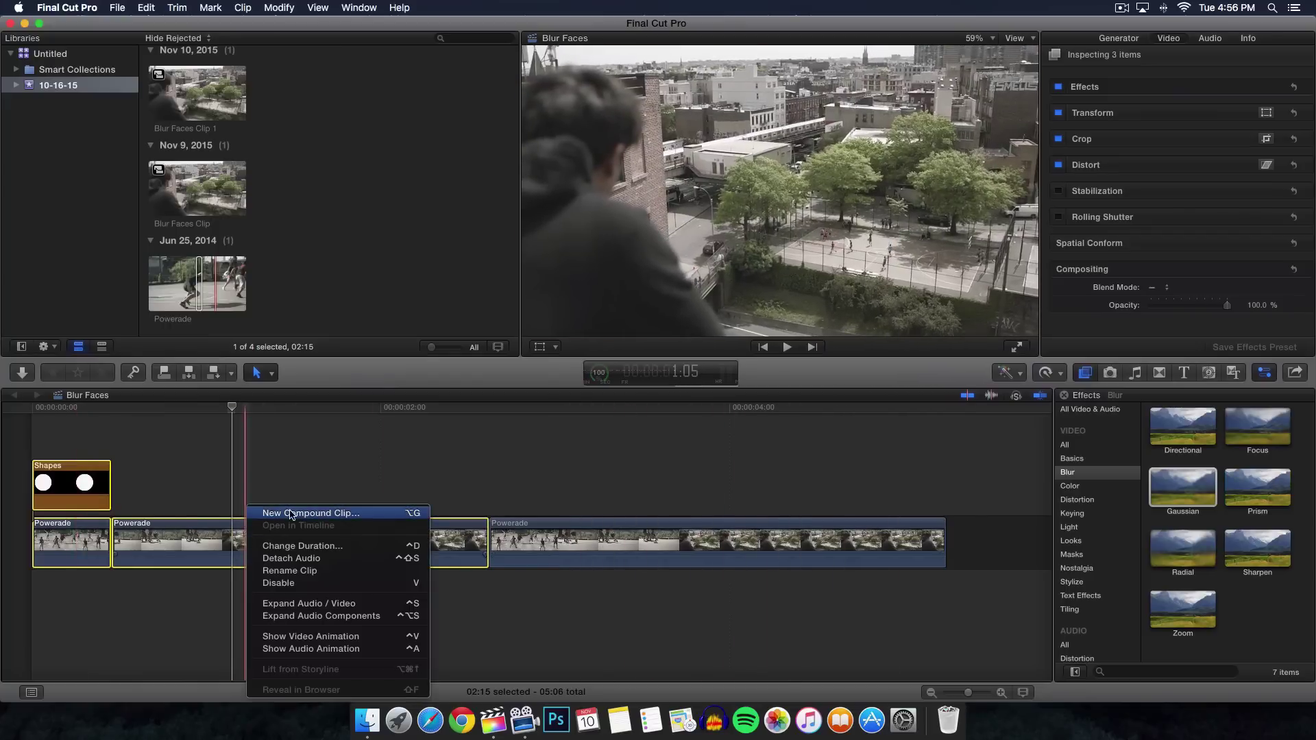
click(303, 515)
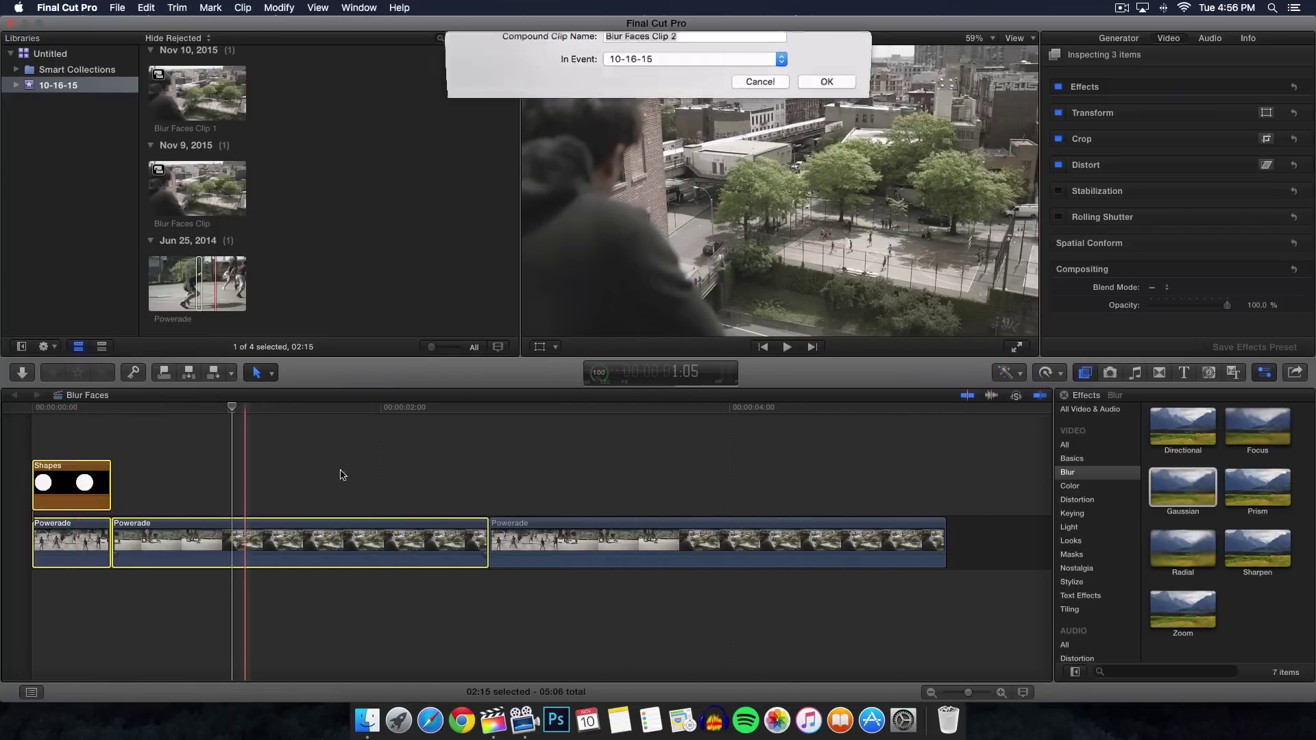
click(824, 90)
click(537, 545)
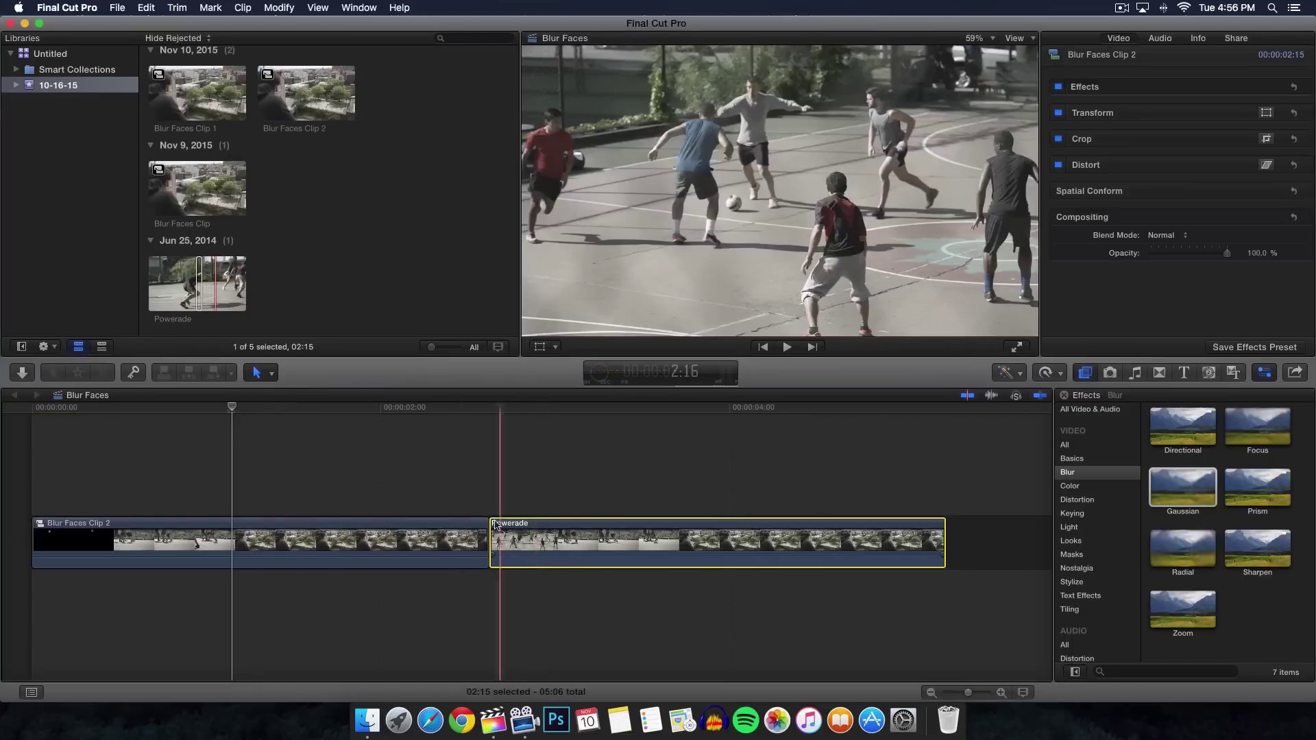
- Move the remaining Powerade clip beneath Blur Faces Clip 2 at 00:00:00:00 and scrub the opening frames to check the blur
drag(507, 545, 50, 588)
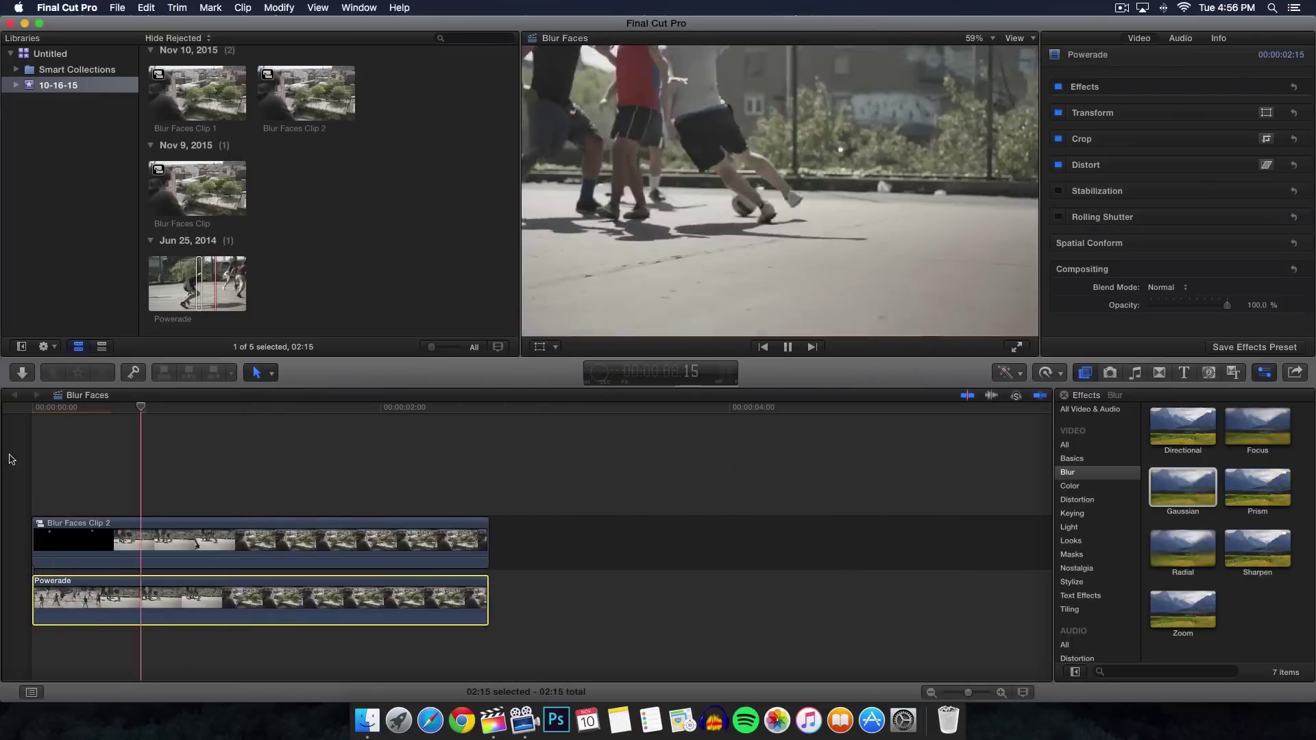
click(183, 409)
mouse_move(35, 410)
mouse_down()
mouse_move(123, 410)
mouse_move(31, 411)
mouse_up()
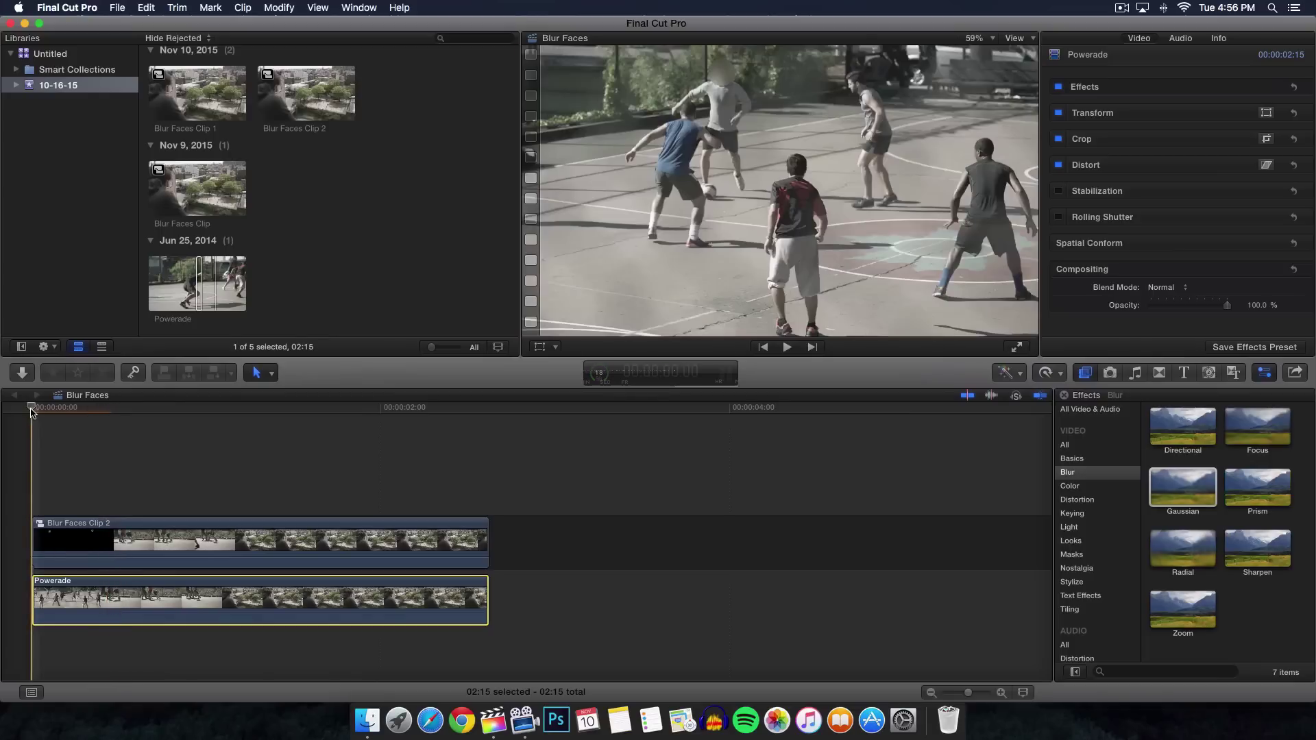